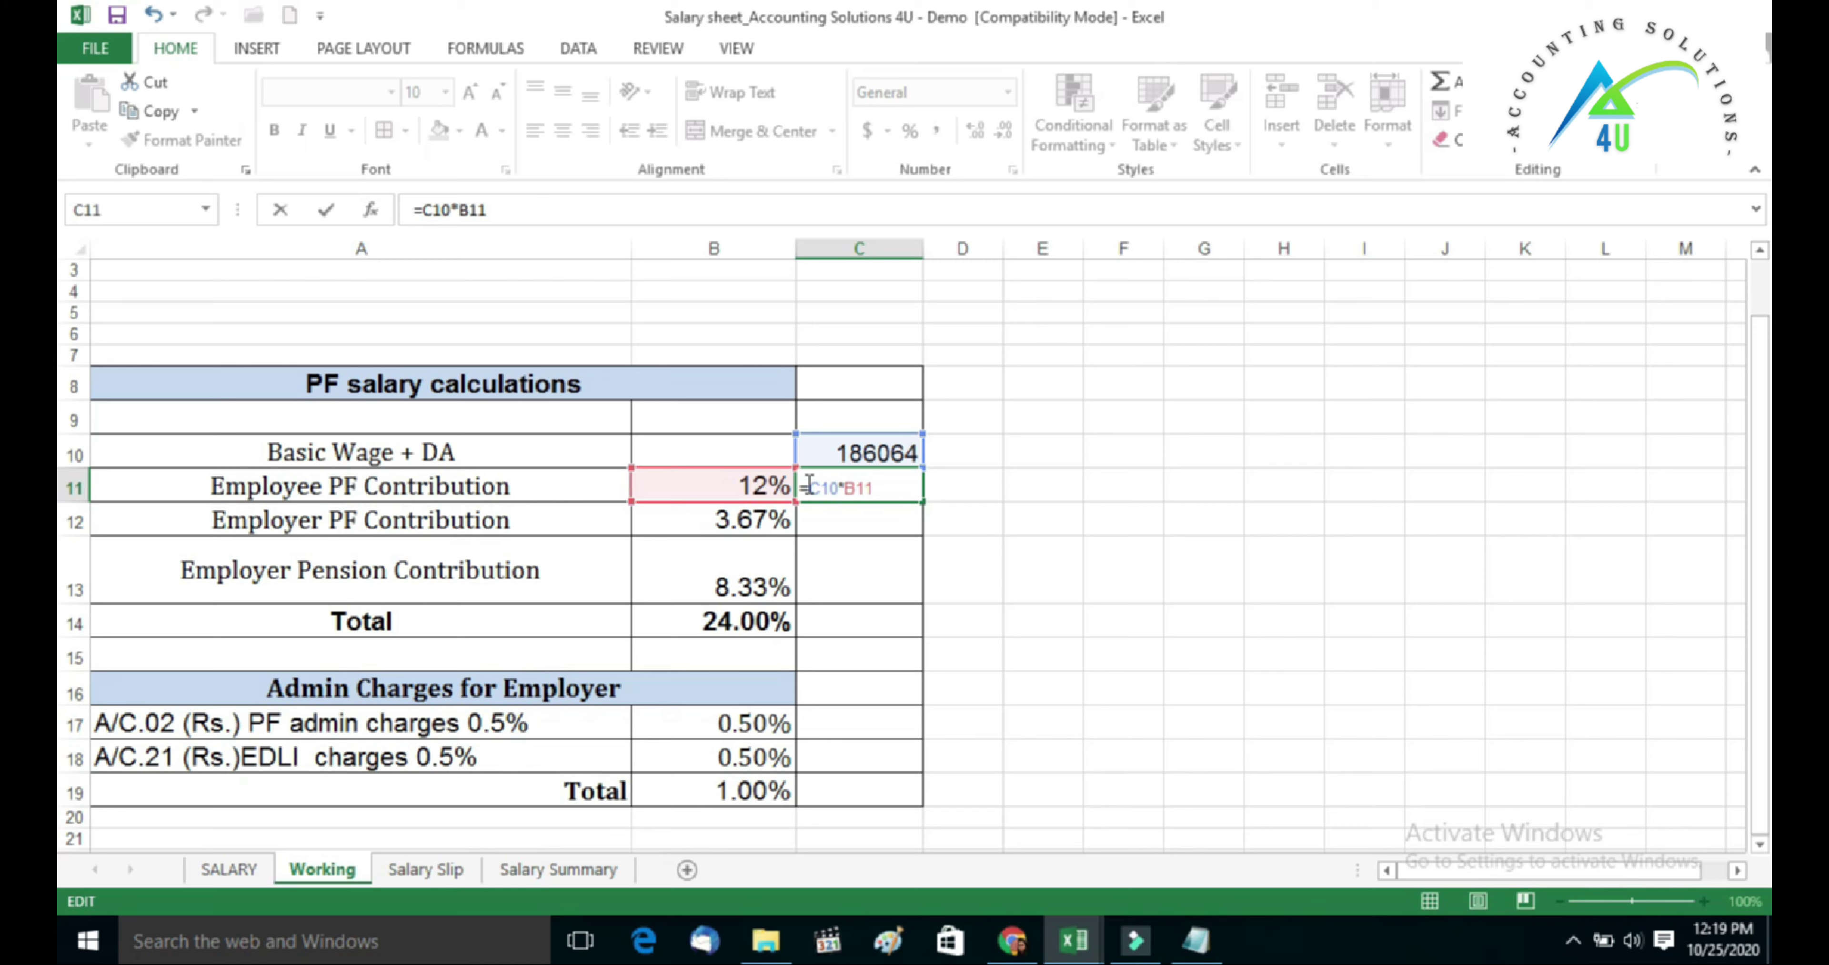
# - Wrap the Employee PF Contribution formula in C11 in ROUND with zero decimals, giving =ROUND(C10*B11,0)
pyautogui.press('BackSpace')
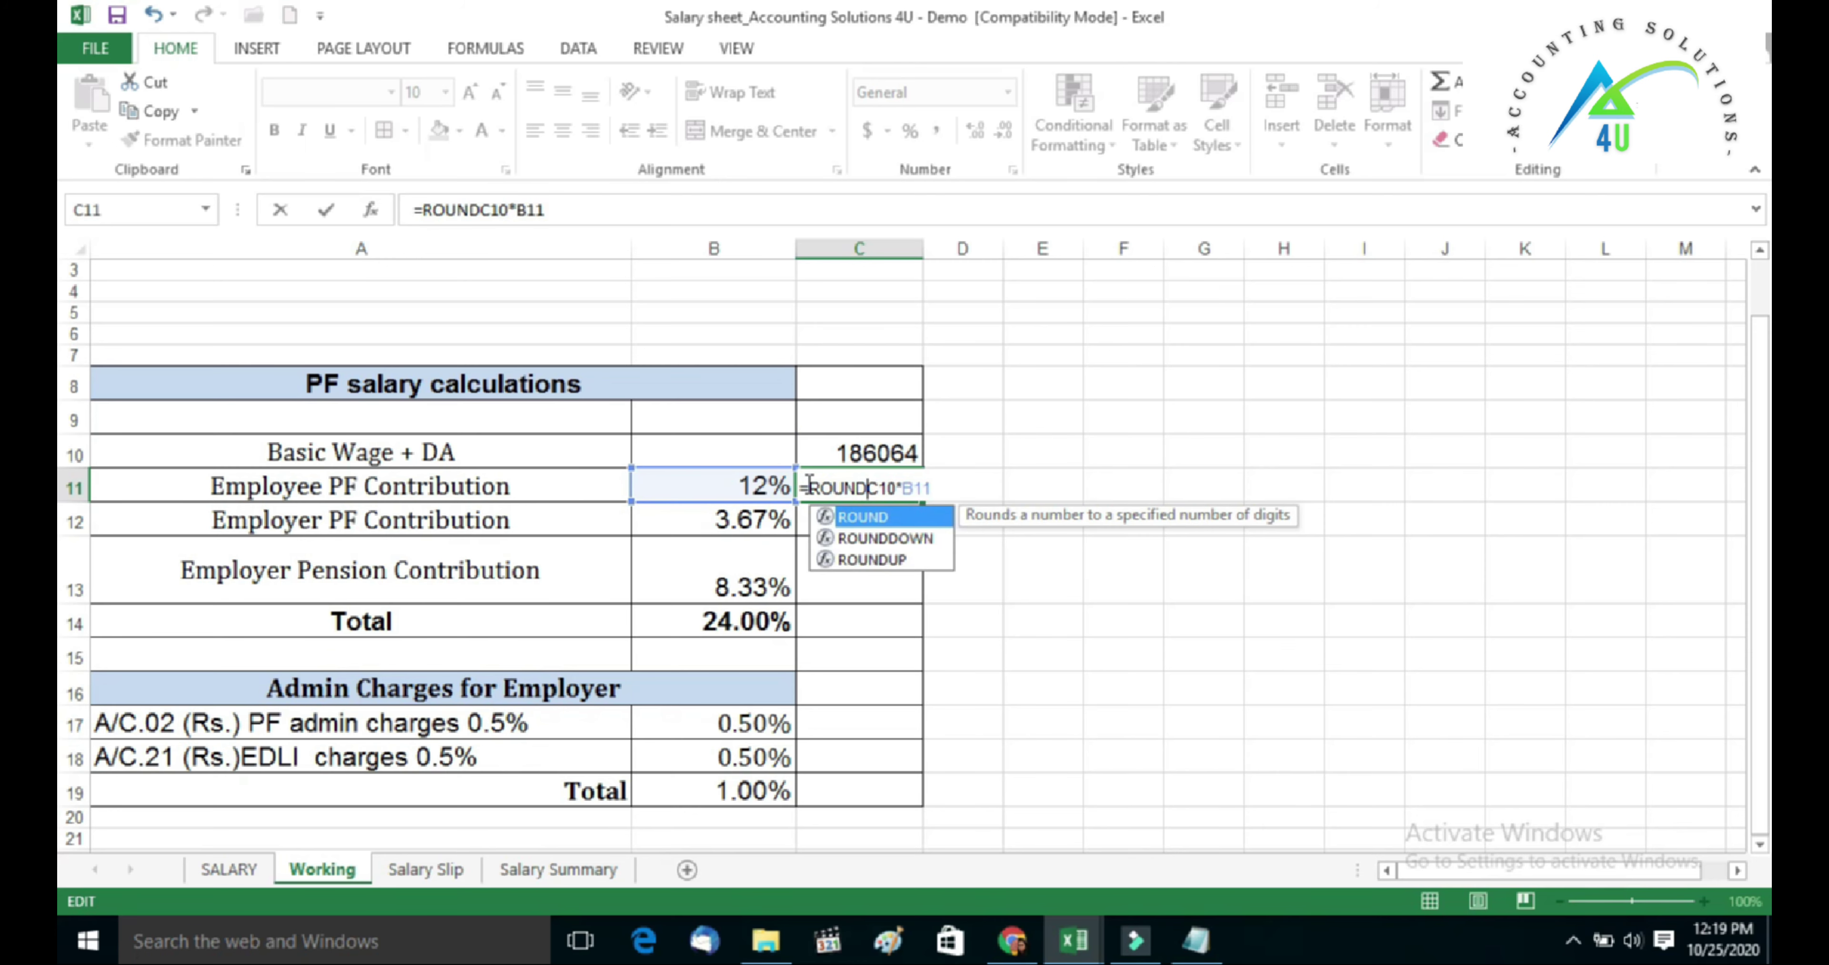
pyautogui.write('(')
pyautogui.click(865, 487)
pyautogui.click(948, 486)
pyautogui.write(',0)')
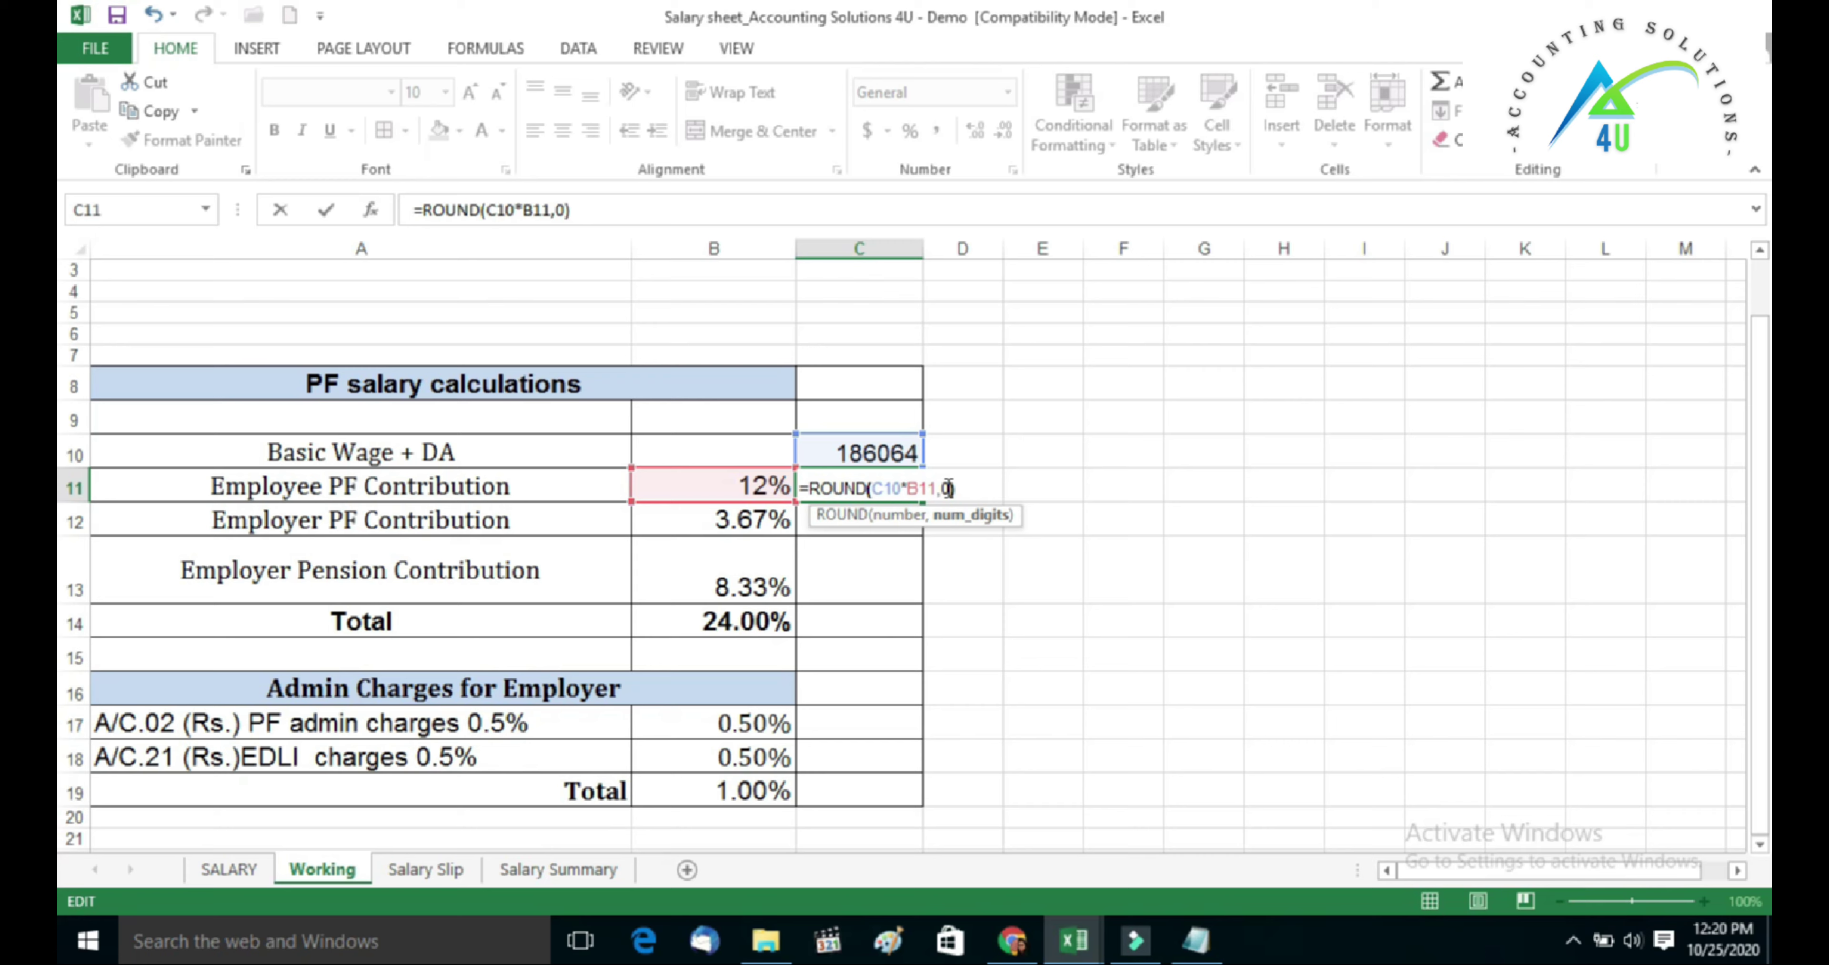
pyautogui.press('Return')
pyautogui.click(884, 488)
# - Calculate the Employer PF Contribution in C12 with =ROUND(C10*B12,0)
pyautogui.click(875, 520)
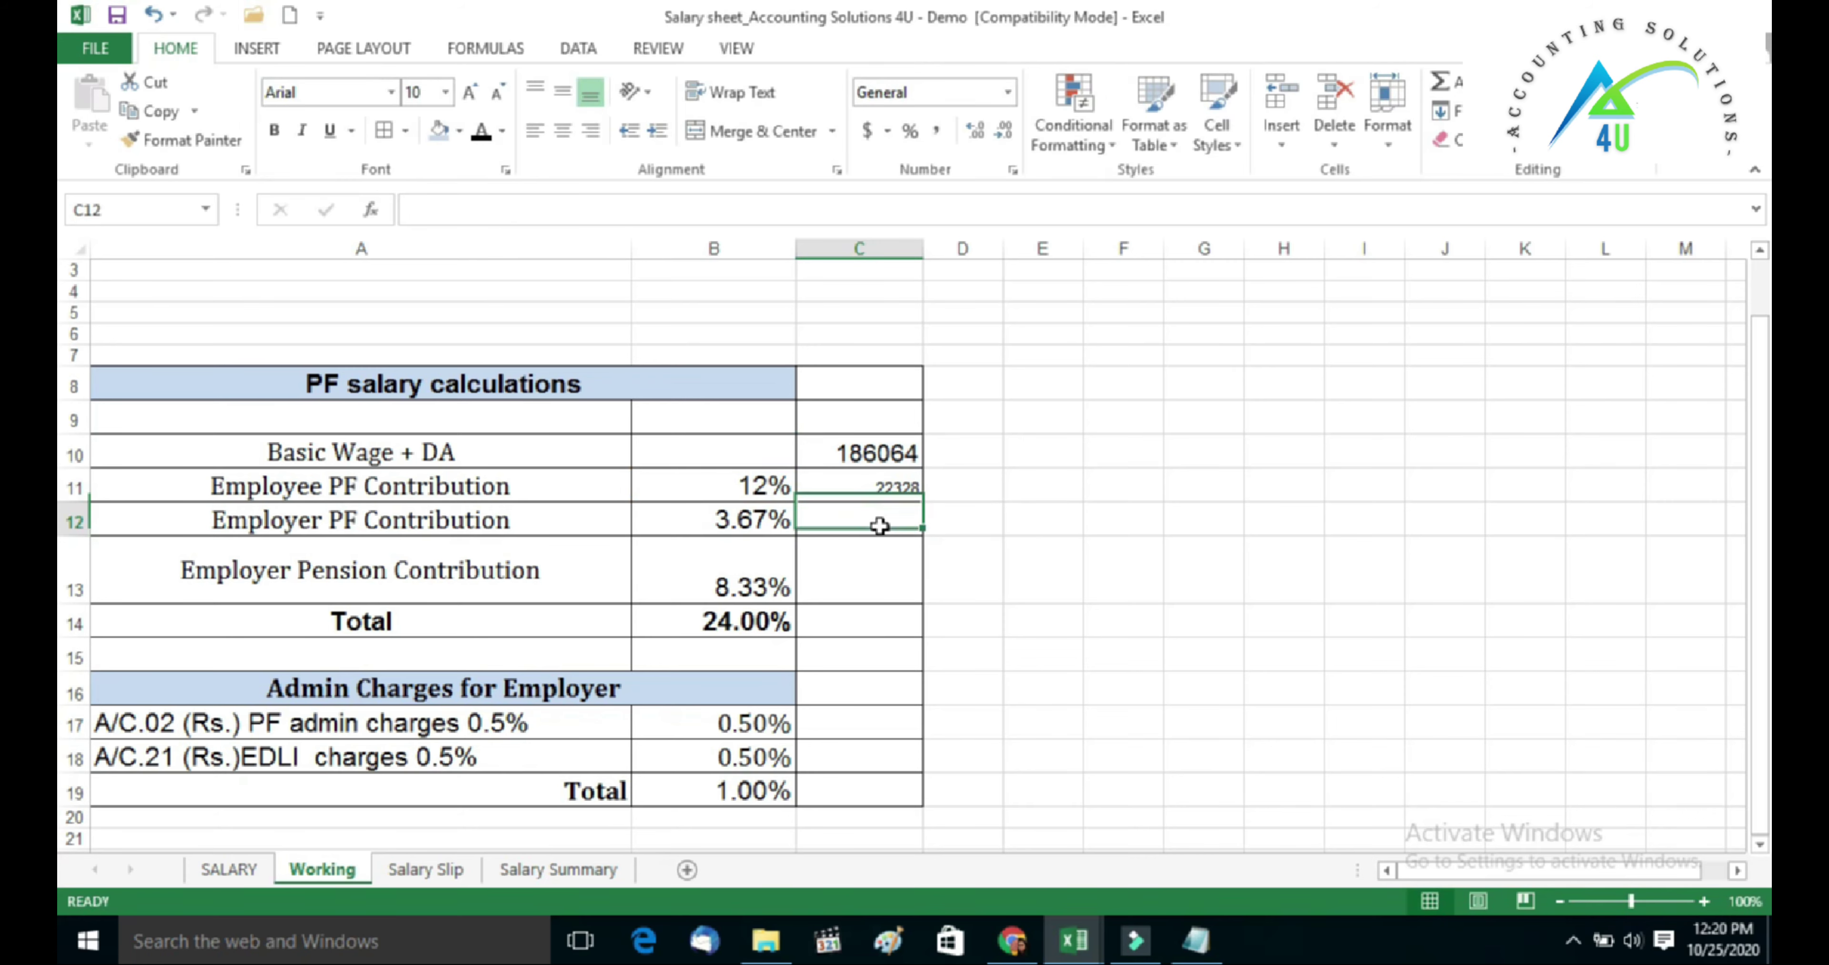
pyautogui.write('=')
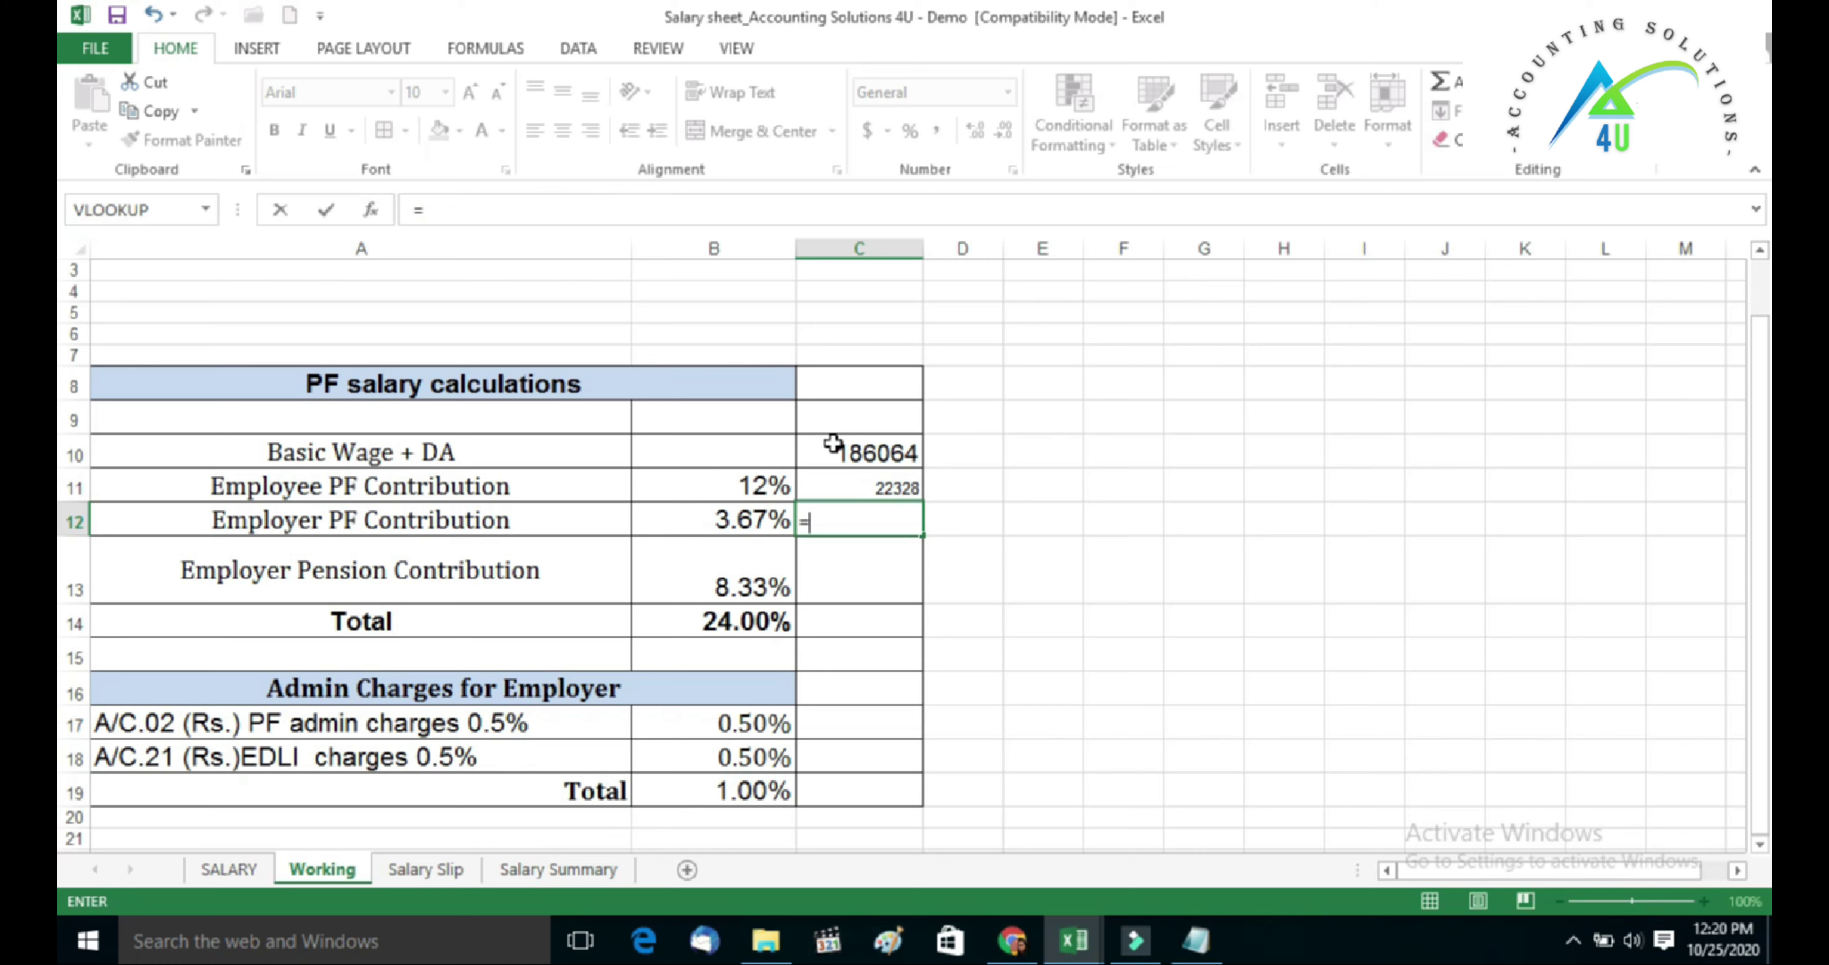
pyautogui.write('ROU')
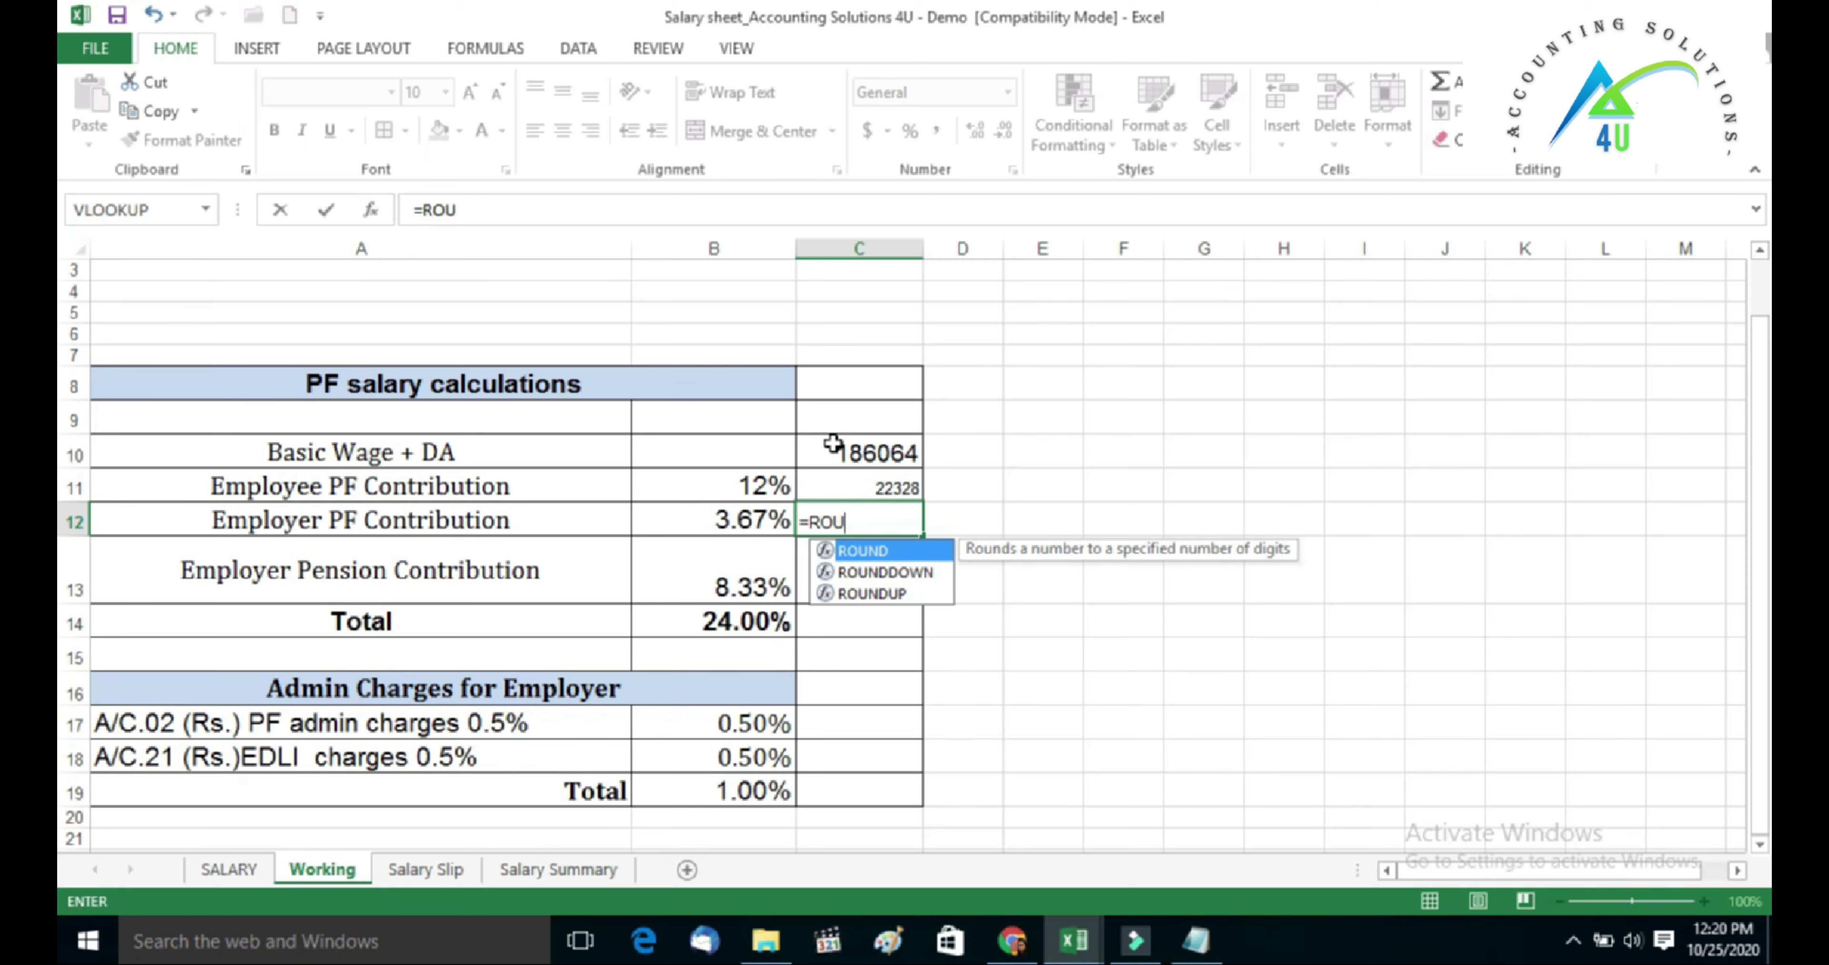
pyautogui.write('ND(')
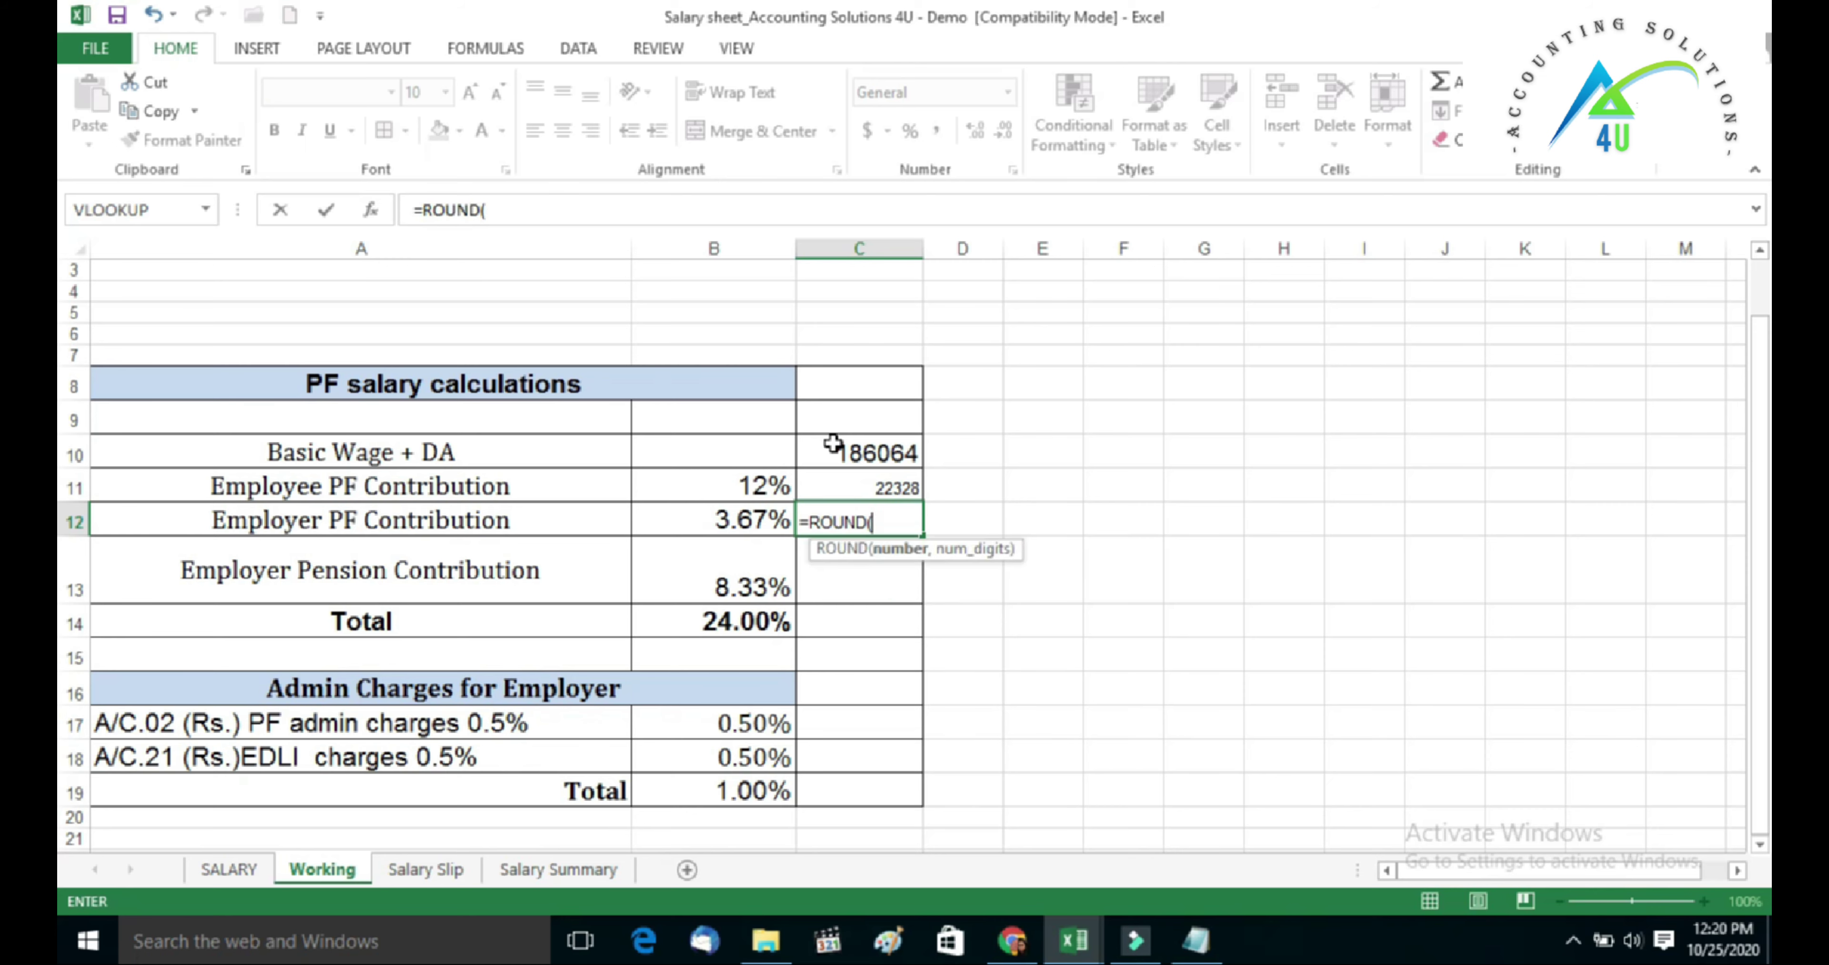
pyautogui.click(833, 444)
pyautogui.write('*')
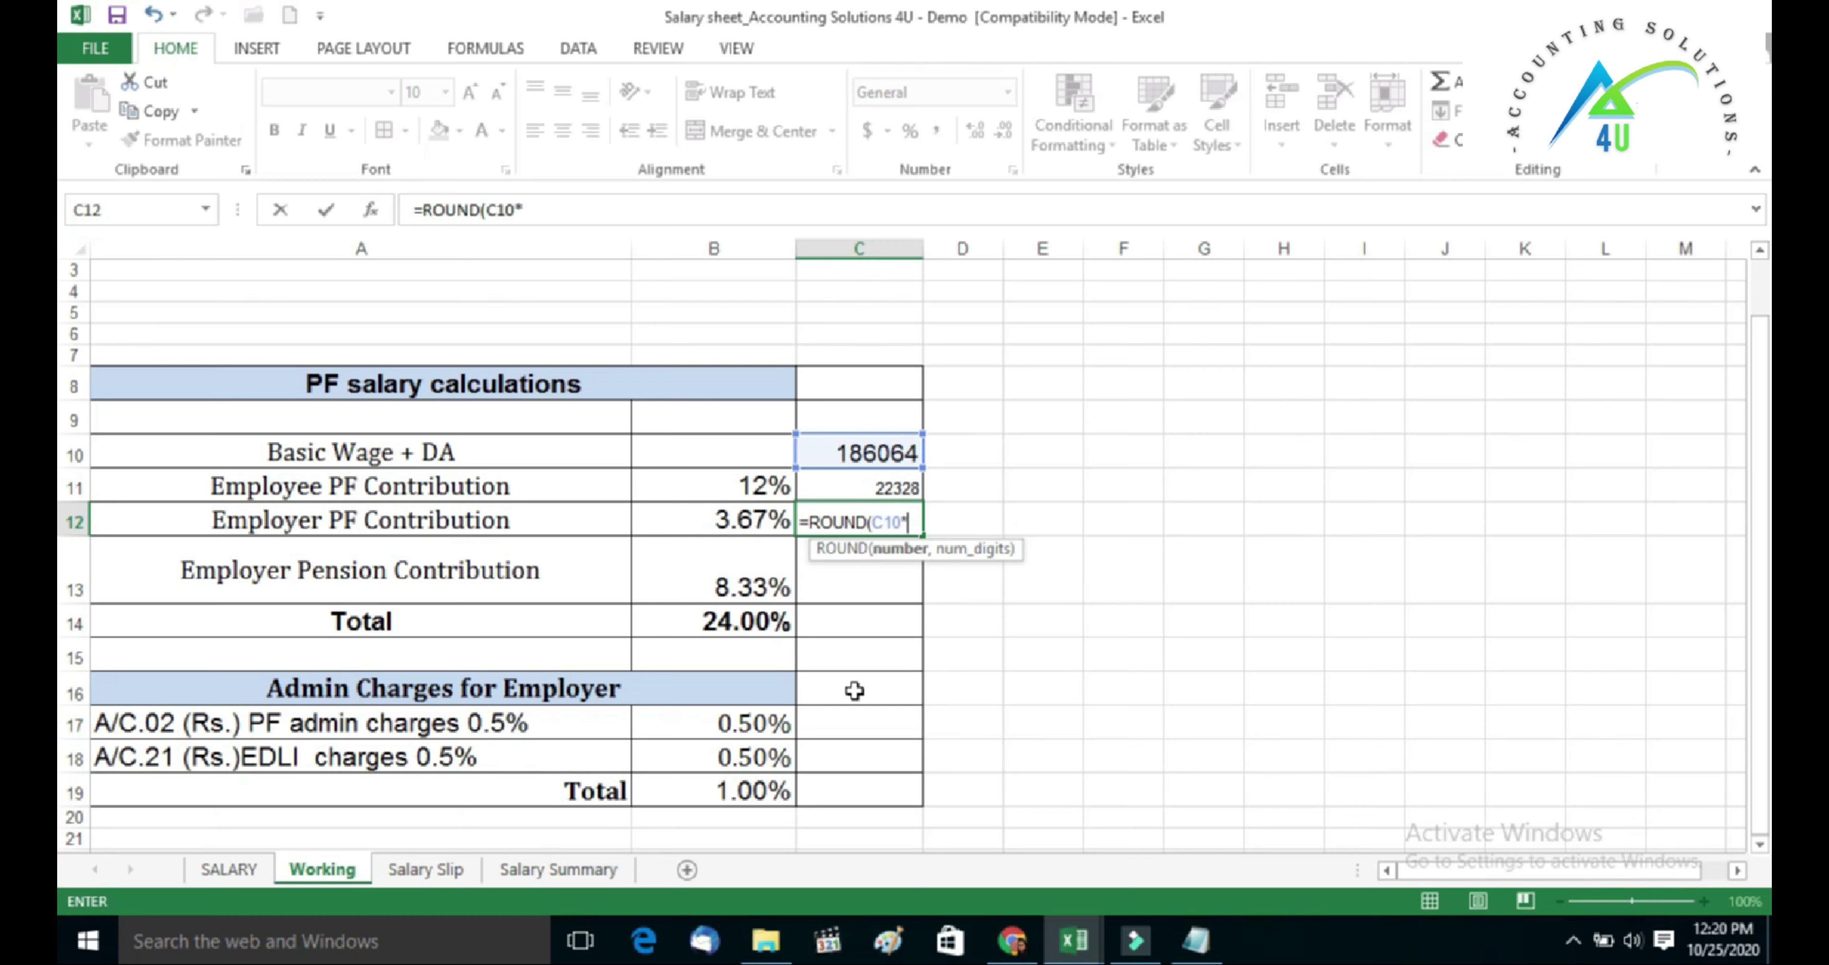
pyautogui.click(695, 522)
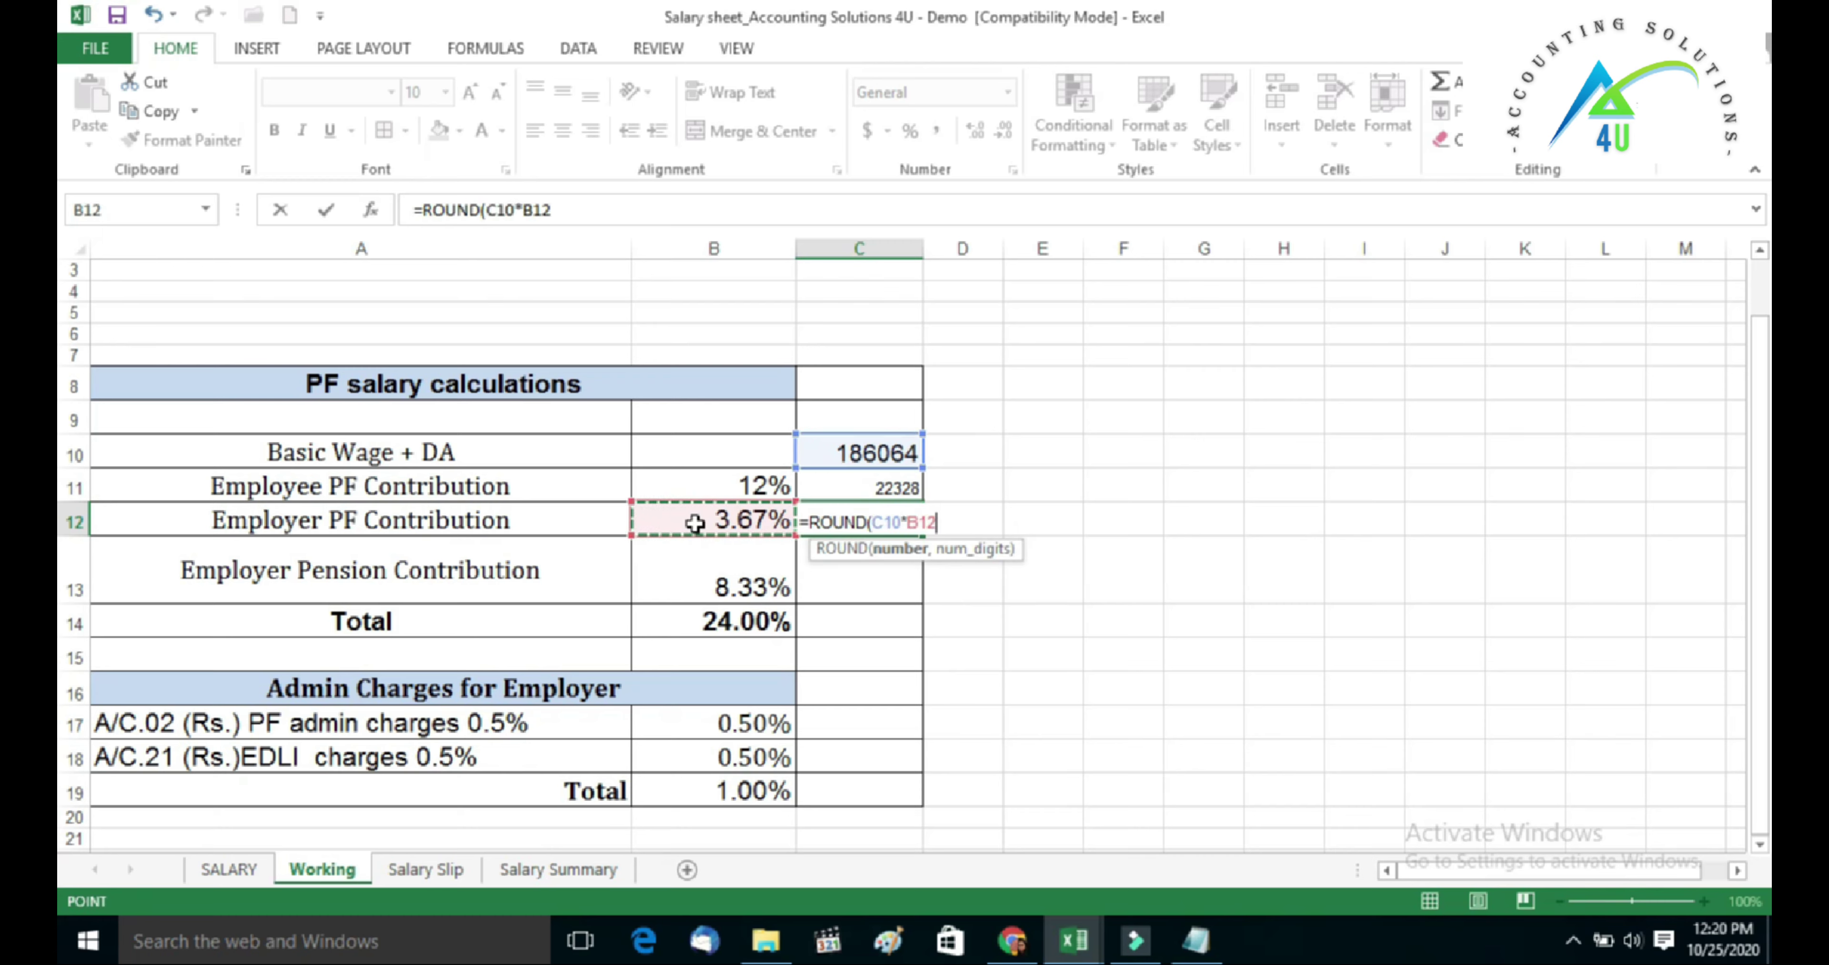
pyautogui.write(',0')
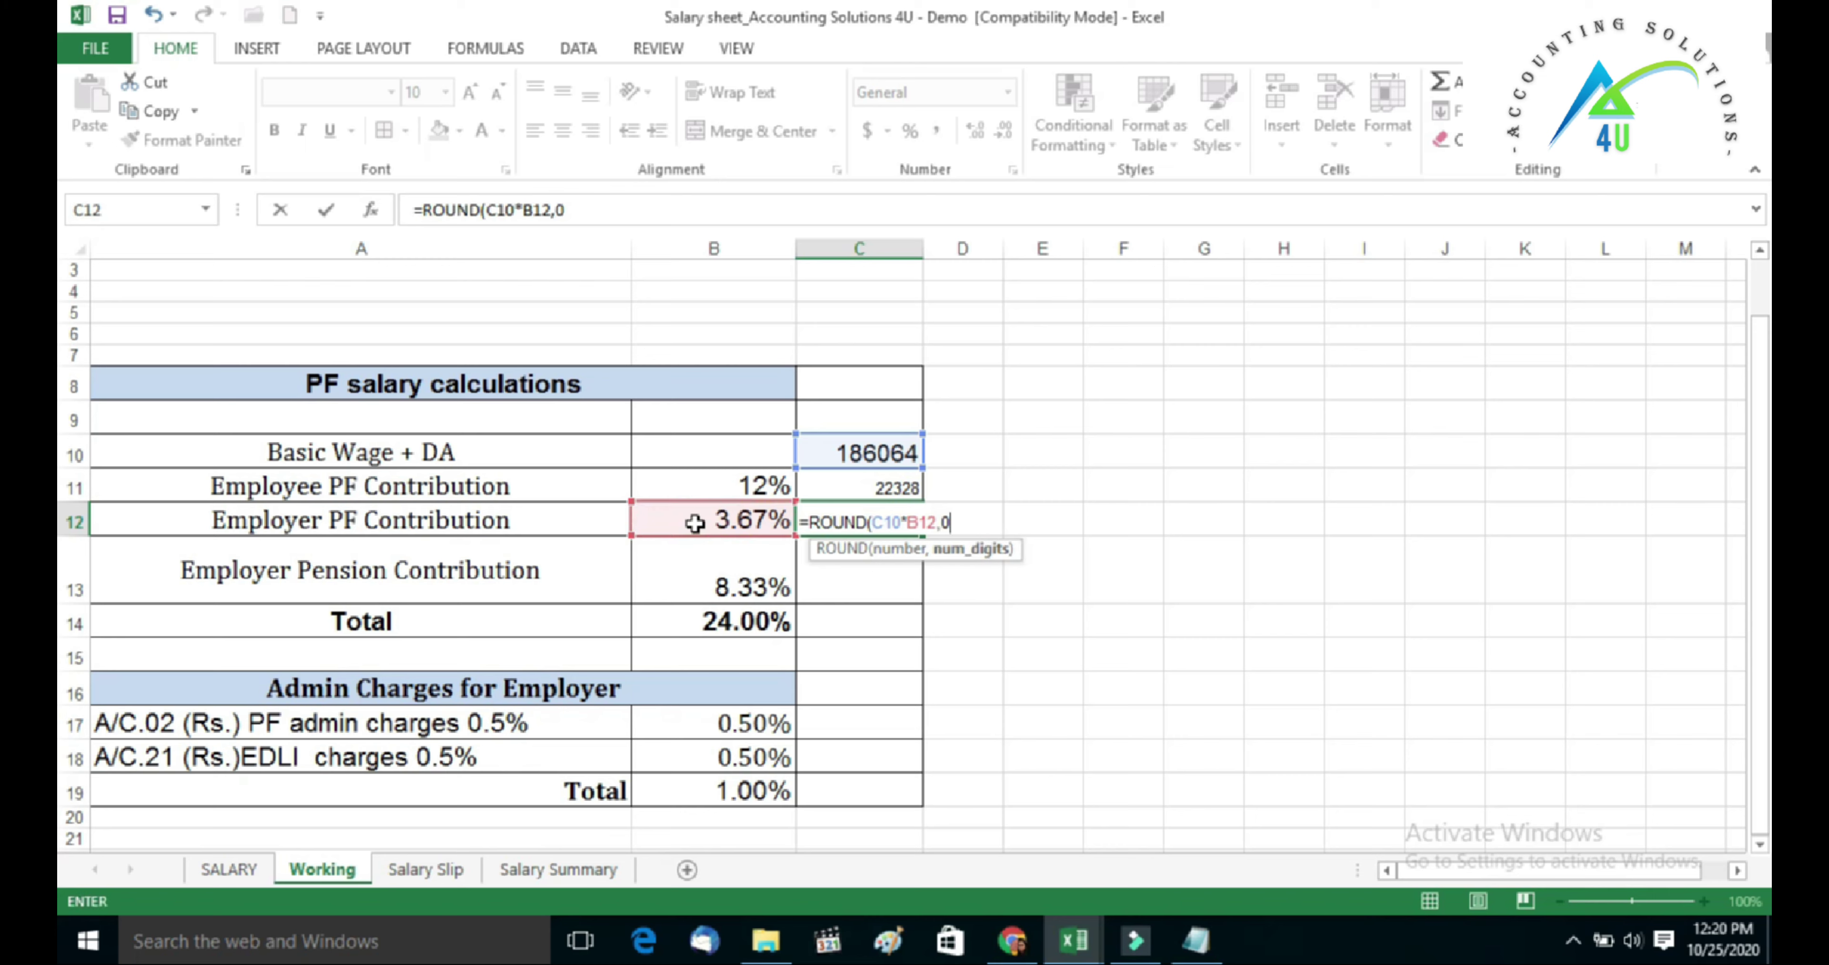
pyautogui.press('Return')
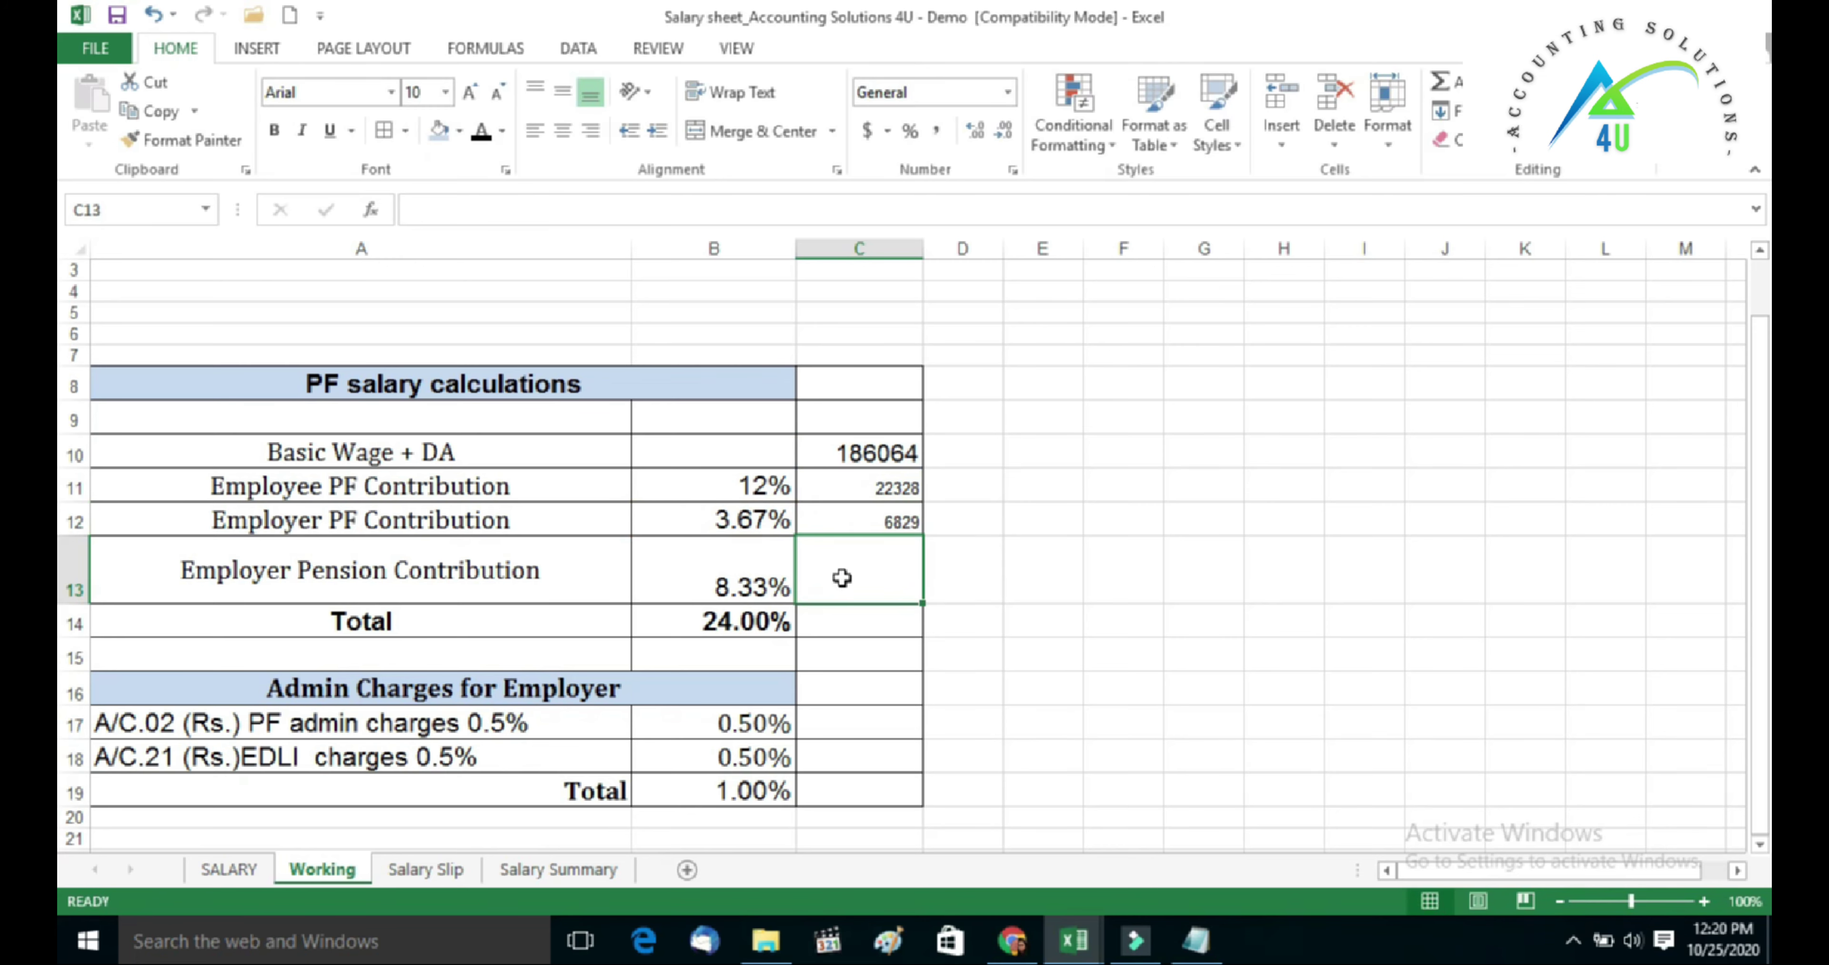
# - Calculate the Employer Pension Contribution in C13 with =ROUND(C10*B13,0)
pyautogui.write('=')
pyautogui.click(807, 456)
pyautogui.write('*')
pyautogui.click(728, 568)
pyautogui.click(807, 590)
pyautogui.write('Round(')
pyautogui.click(922, 590)
pyautogui.write(',0)')
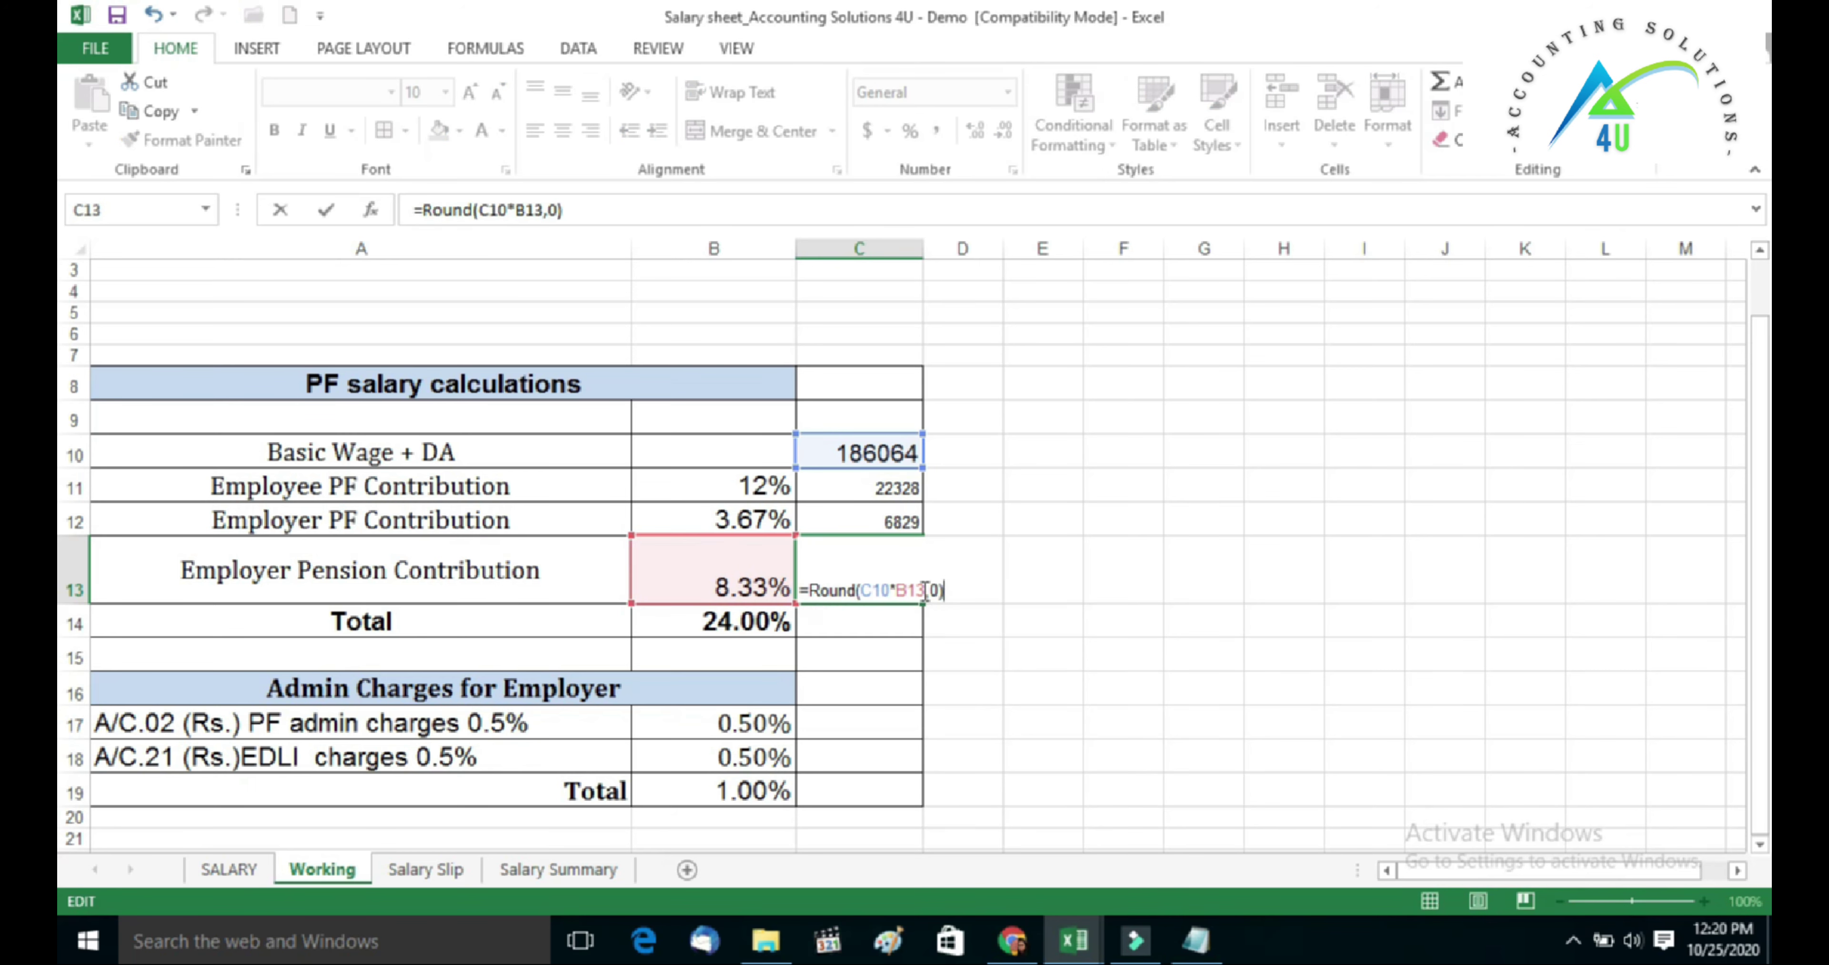
pyautogui.press('Return')
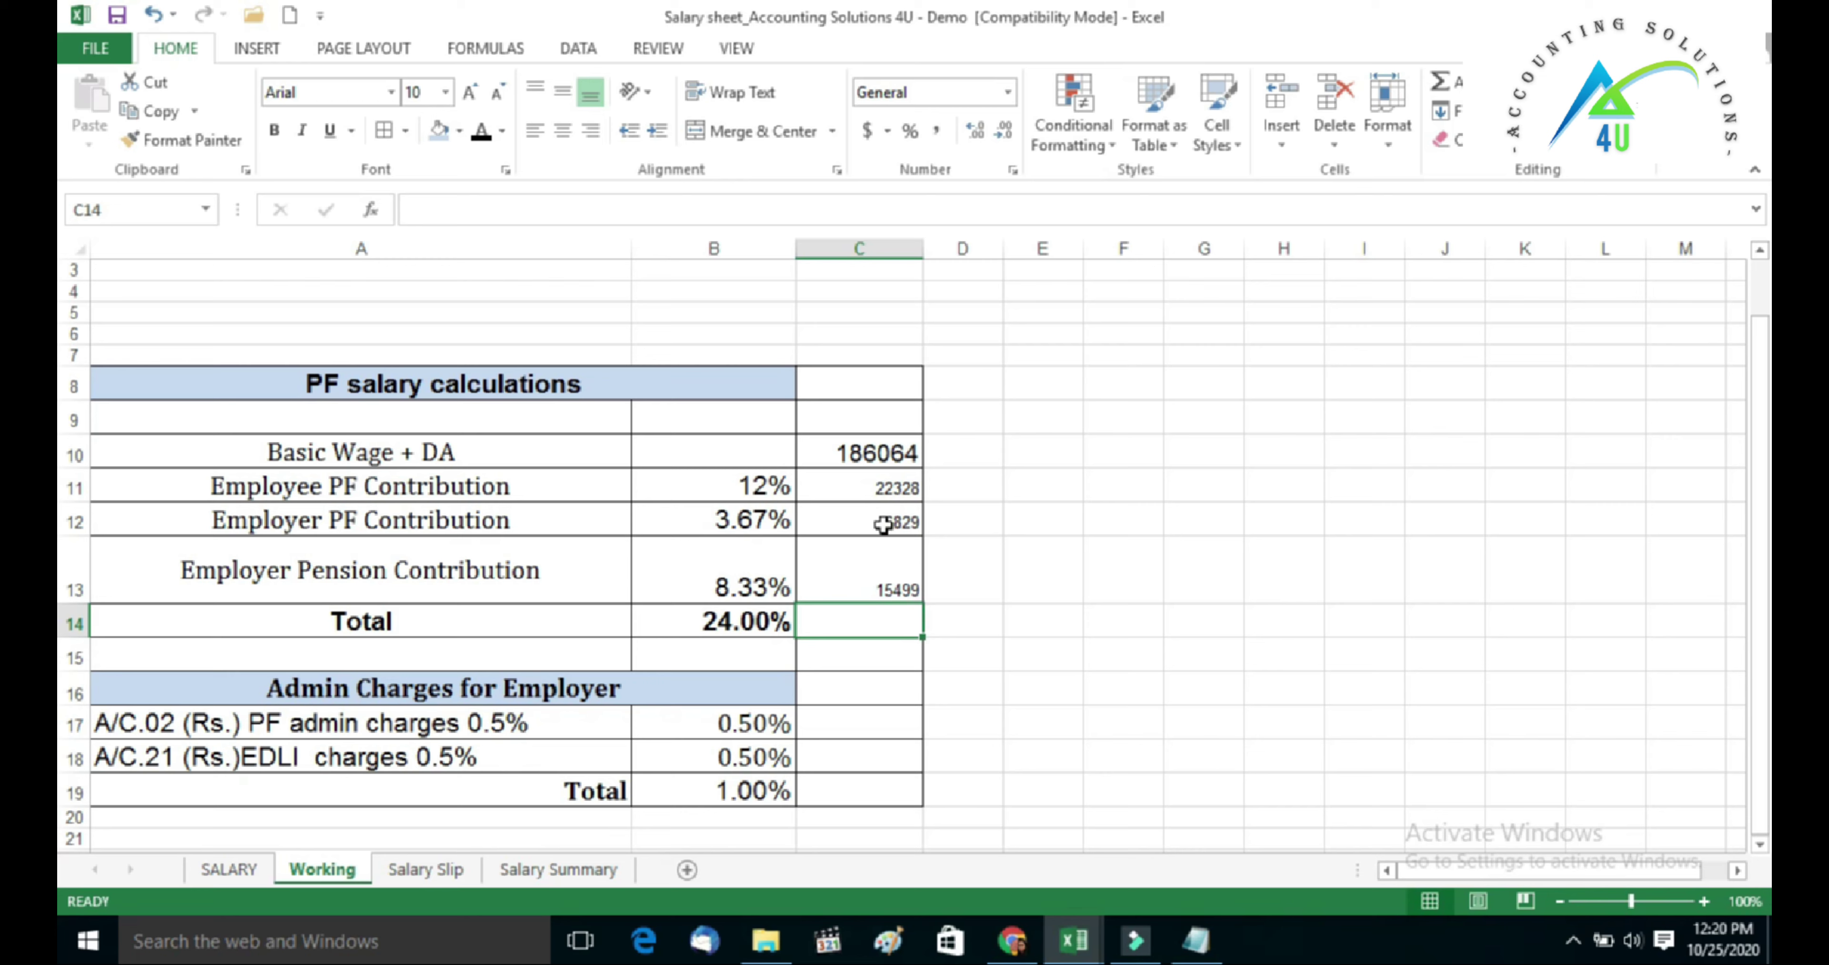
# - Sum the three contributions C11:C13 into the Total cell C14
pyautogui.moveTo(868, 591); pyautogui.dragTo(866, 488)
pyautogui.click(1440, 81)
pyautogui.click(901, 623)
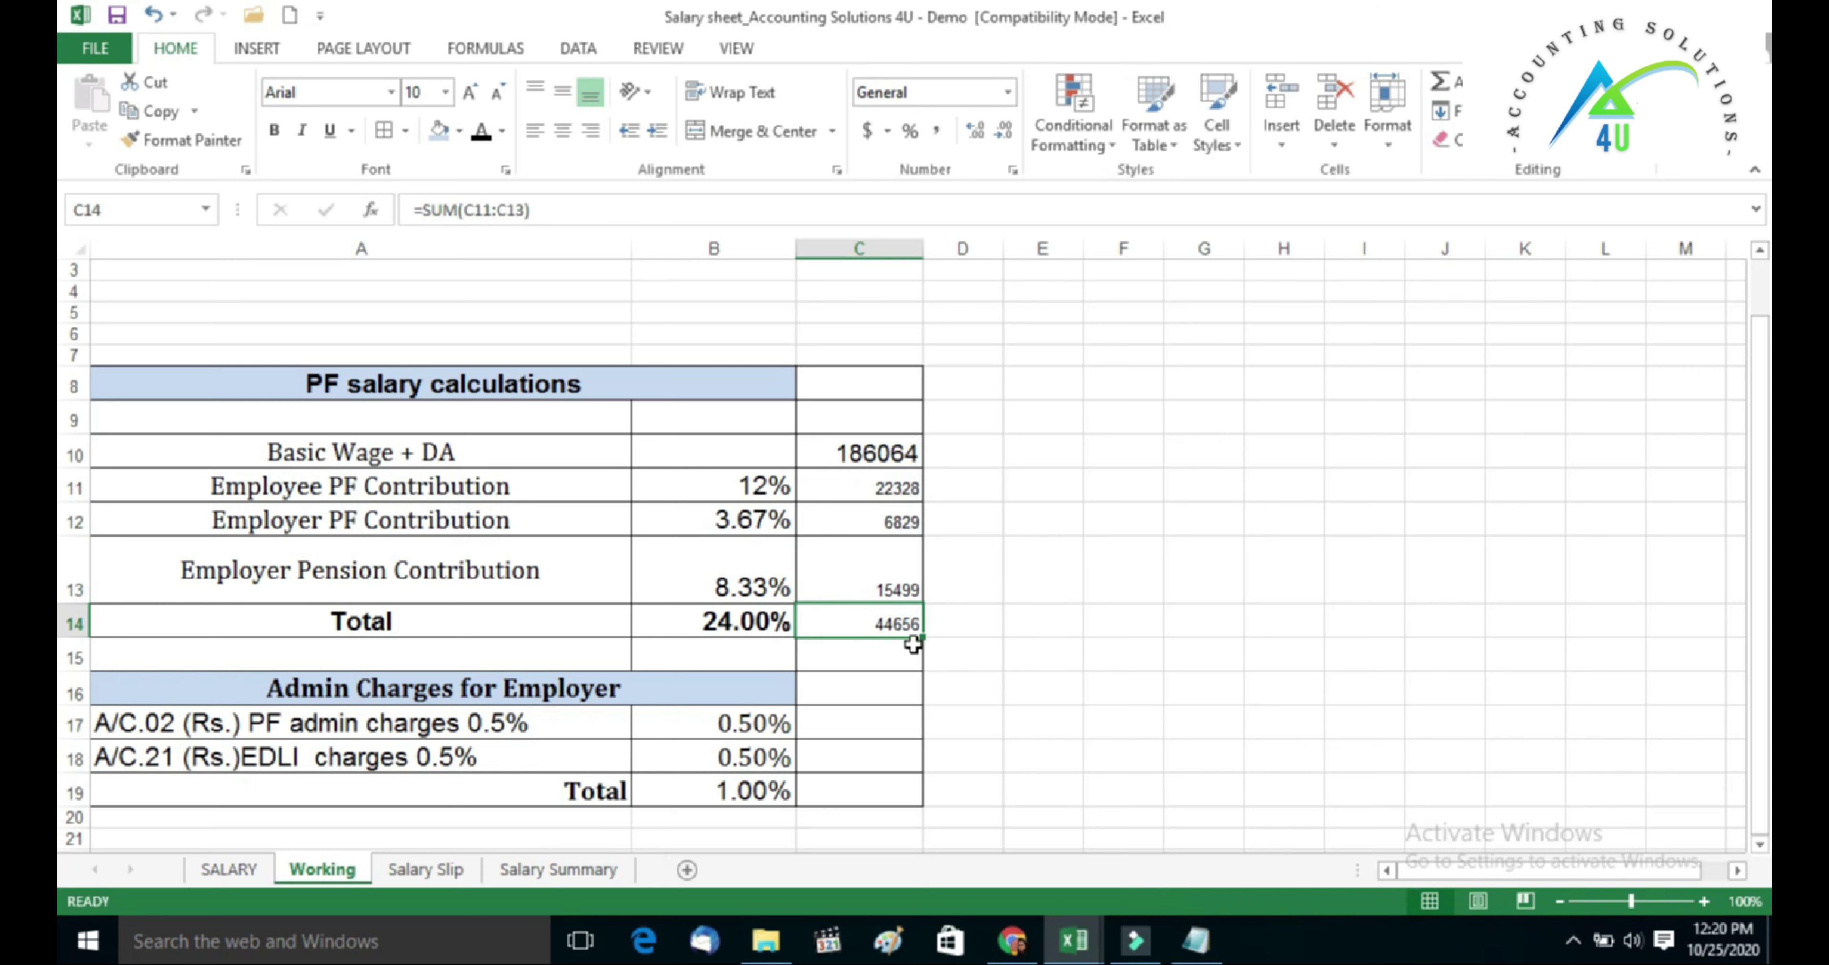
# - Make the contributions total in C14 bold
pyautogui.moveTo(853, 383); pyautogui.dragTo(845, 791)
pyautogui.click(1703, 901)
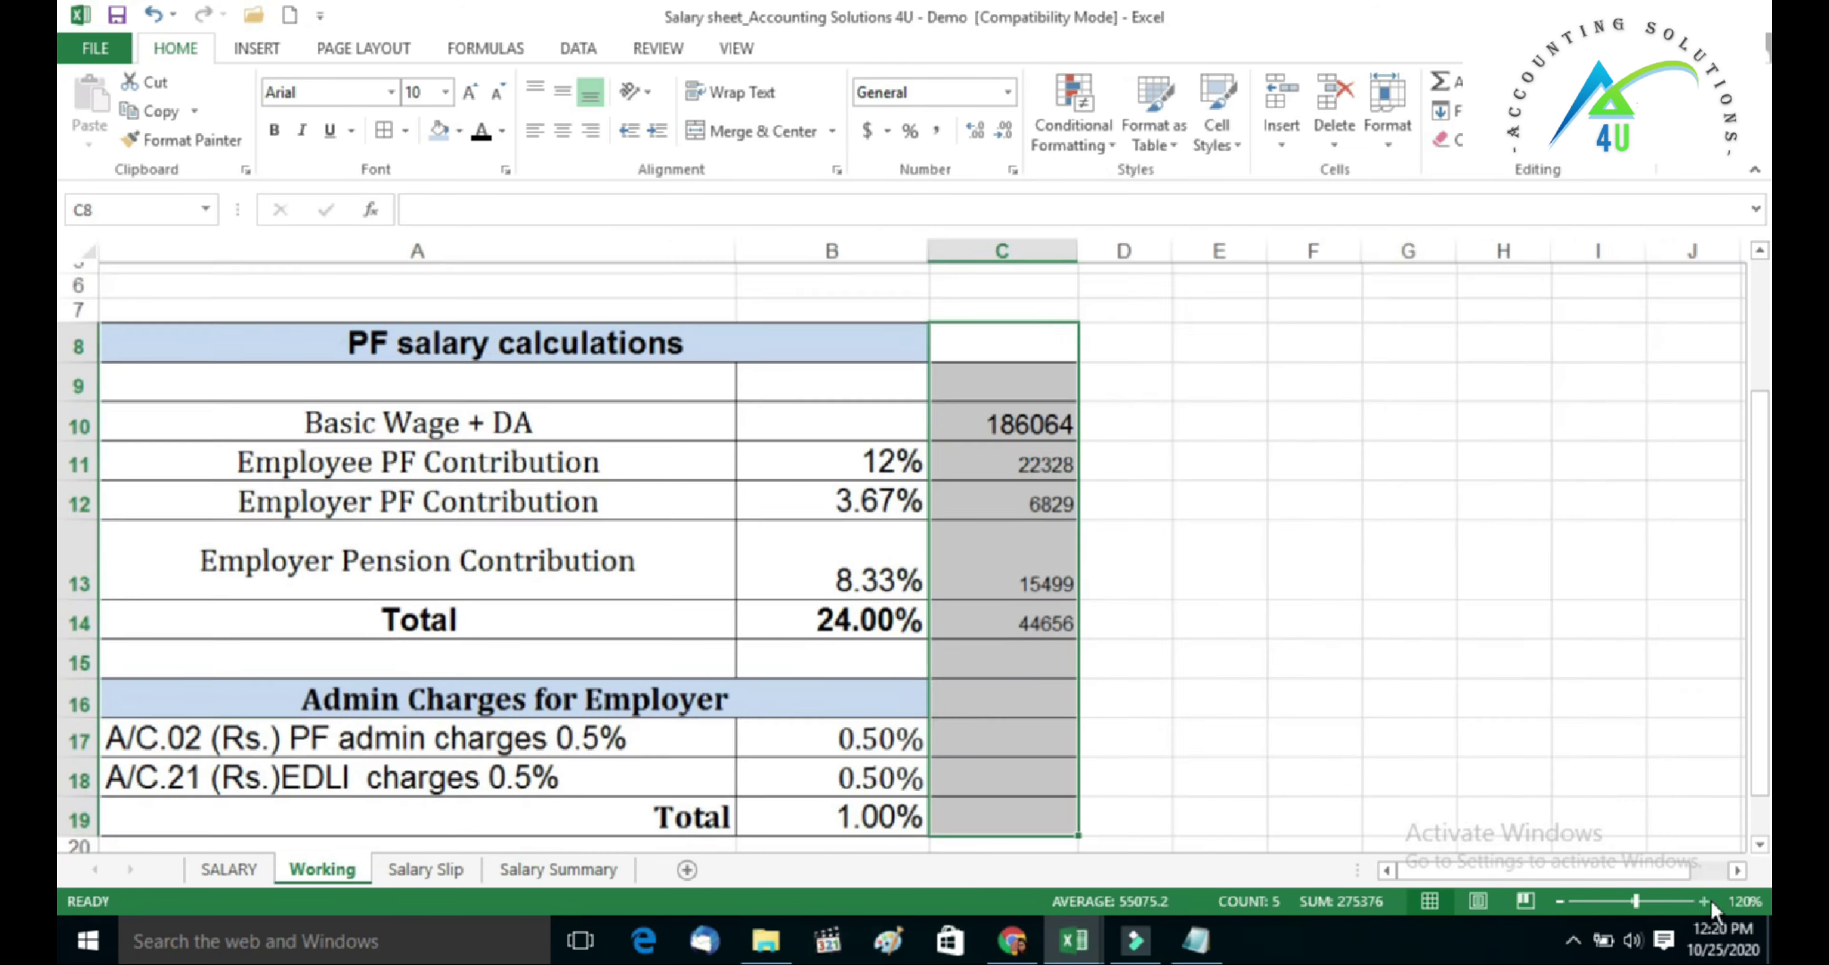
pyautogui.click(1703, 901)
pyautogui.click(1441, 725)
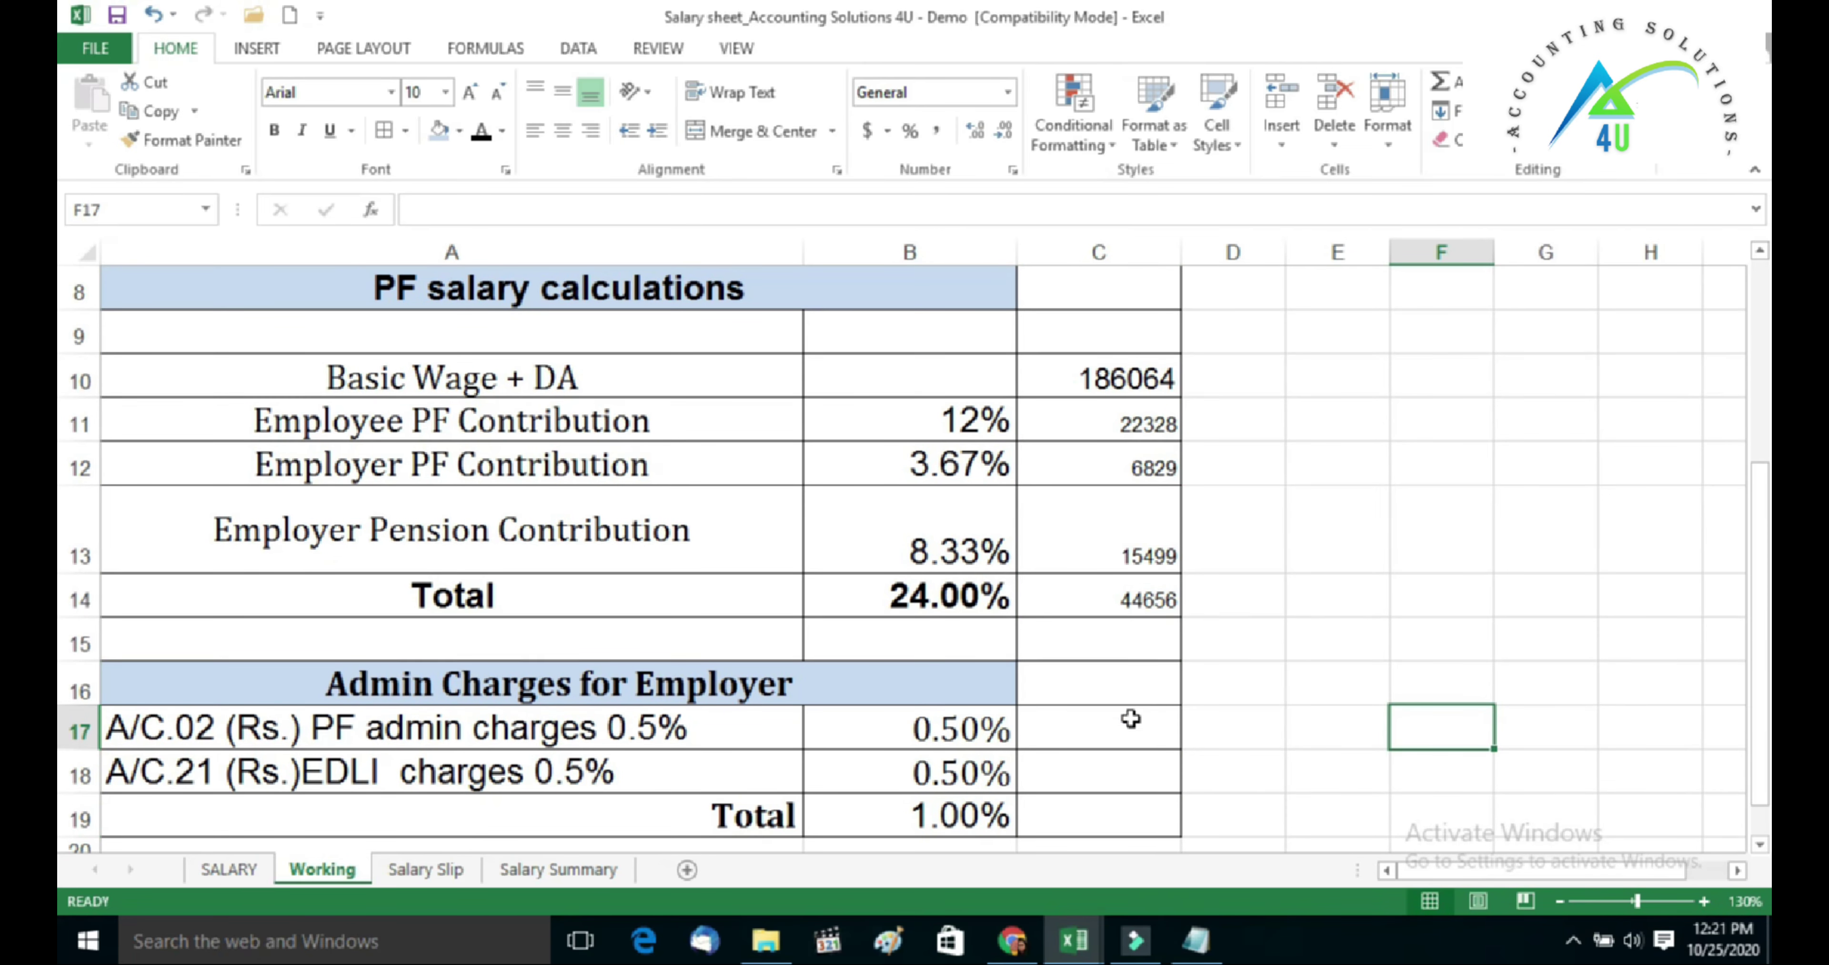
pyautogui.click(1127, 603)
pyautogui.hotkey('ctrl', 'b')
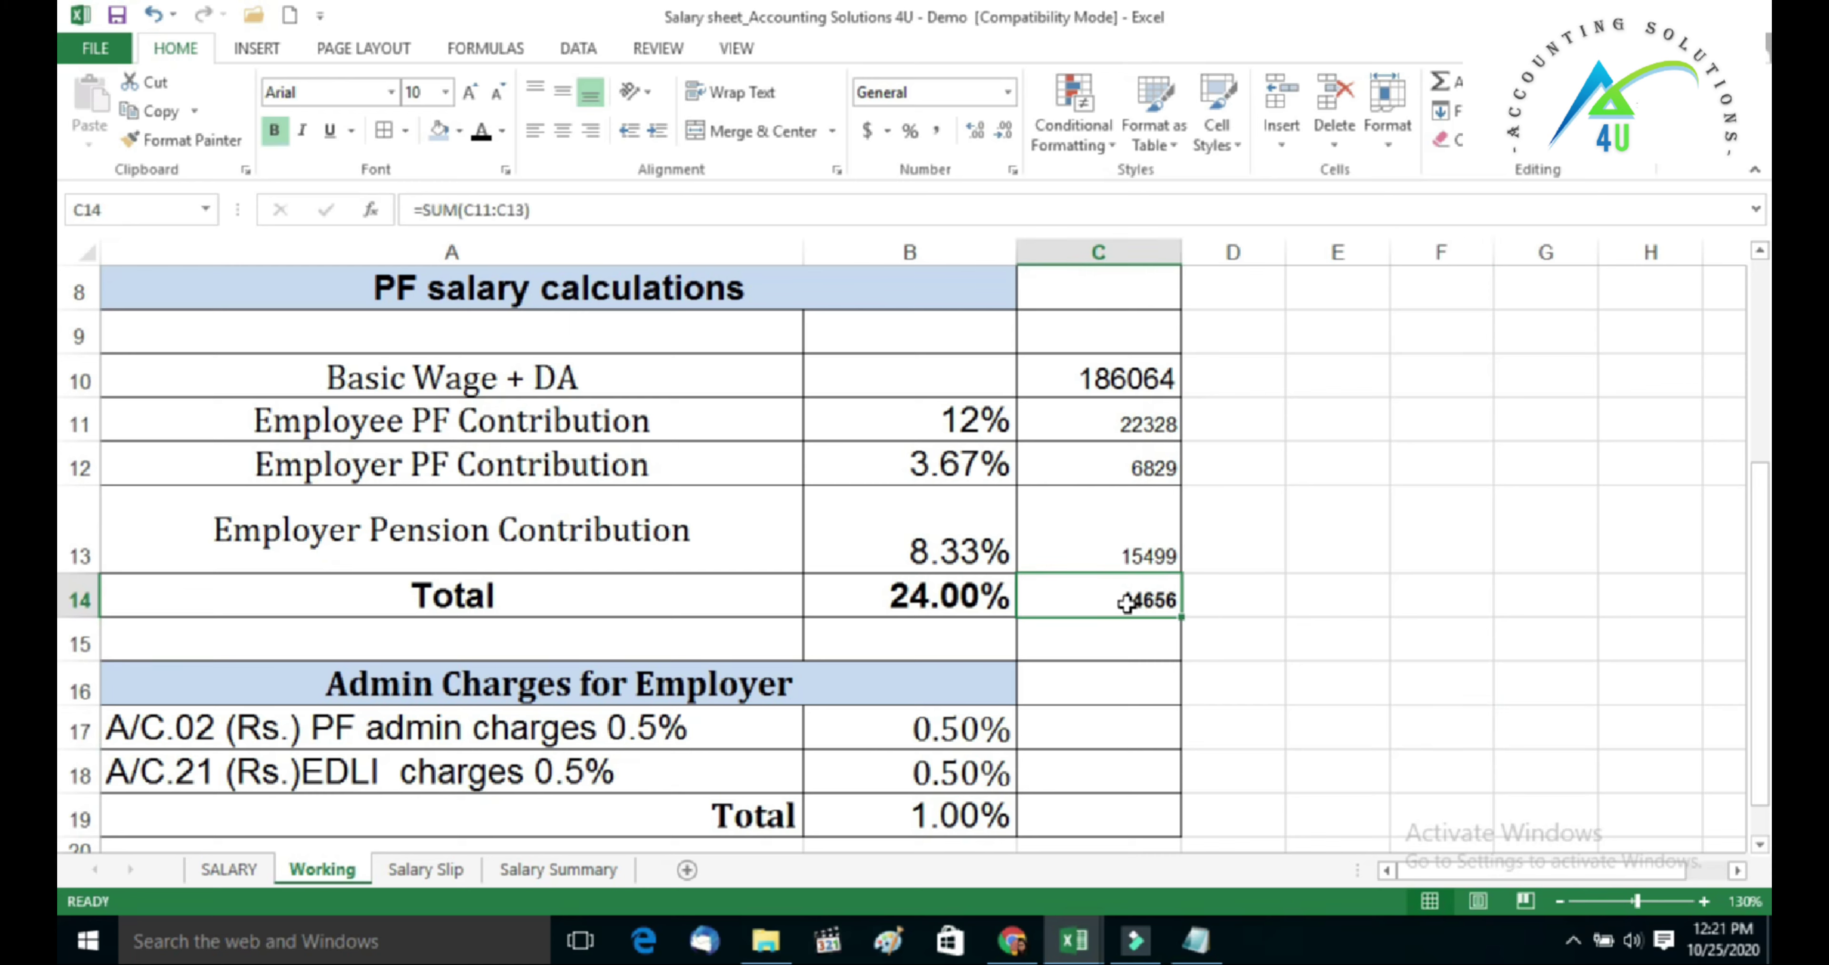
pyautogui.click(1233, 591)
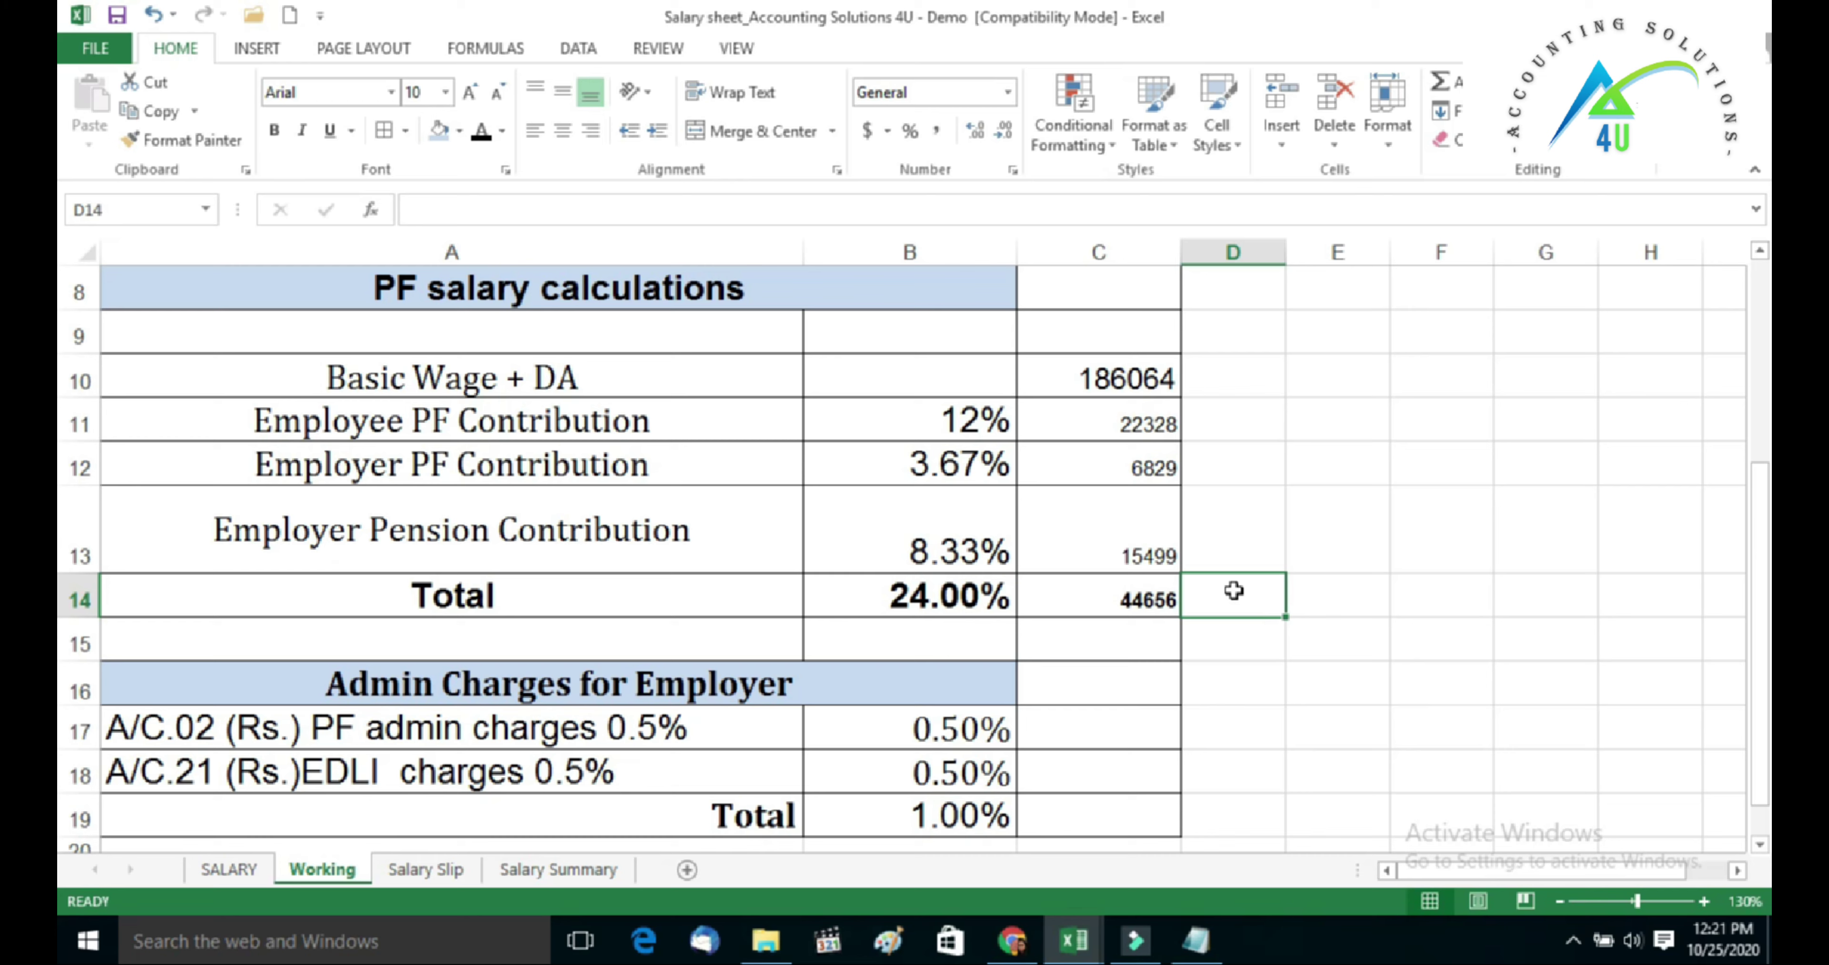
# - Calculate the A/C.02 PF admin charges in C17 with =ROUND(C10*B17,0)
pyautogui.click(1036, 742)
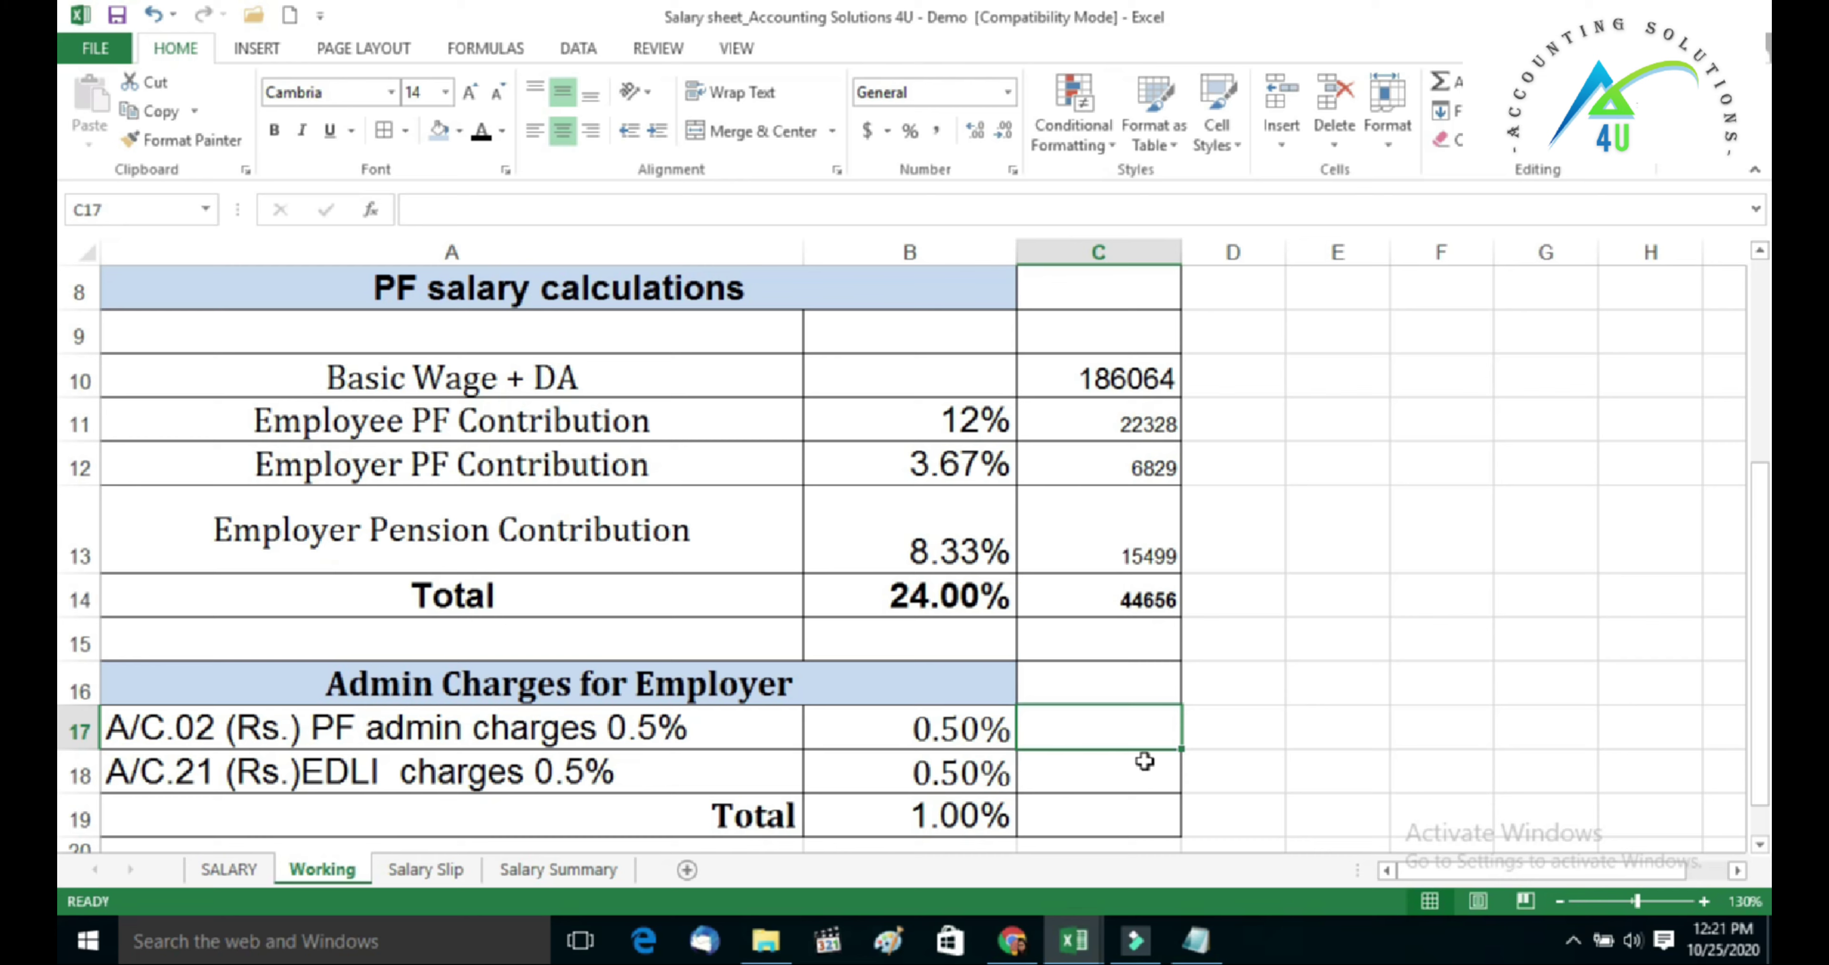
pyautogui.write('=')
pyautogui.click(1101, 383)
pyautogui.press('Left')
pyautogui.press('BackSpace')
pyautogui.press('BackSpace')
pyautogui.press('BackSpace')
pyautogui.write('round(')
pyautogui.click(1101, 383)
pyautogui.write('*b17,0)')
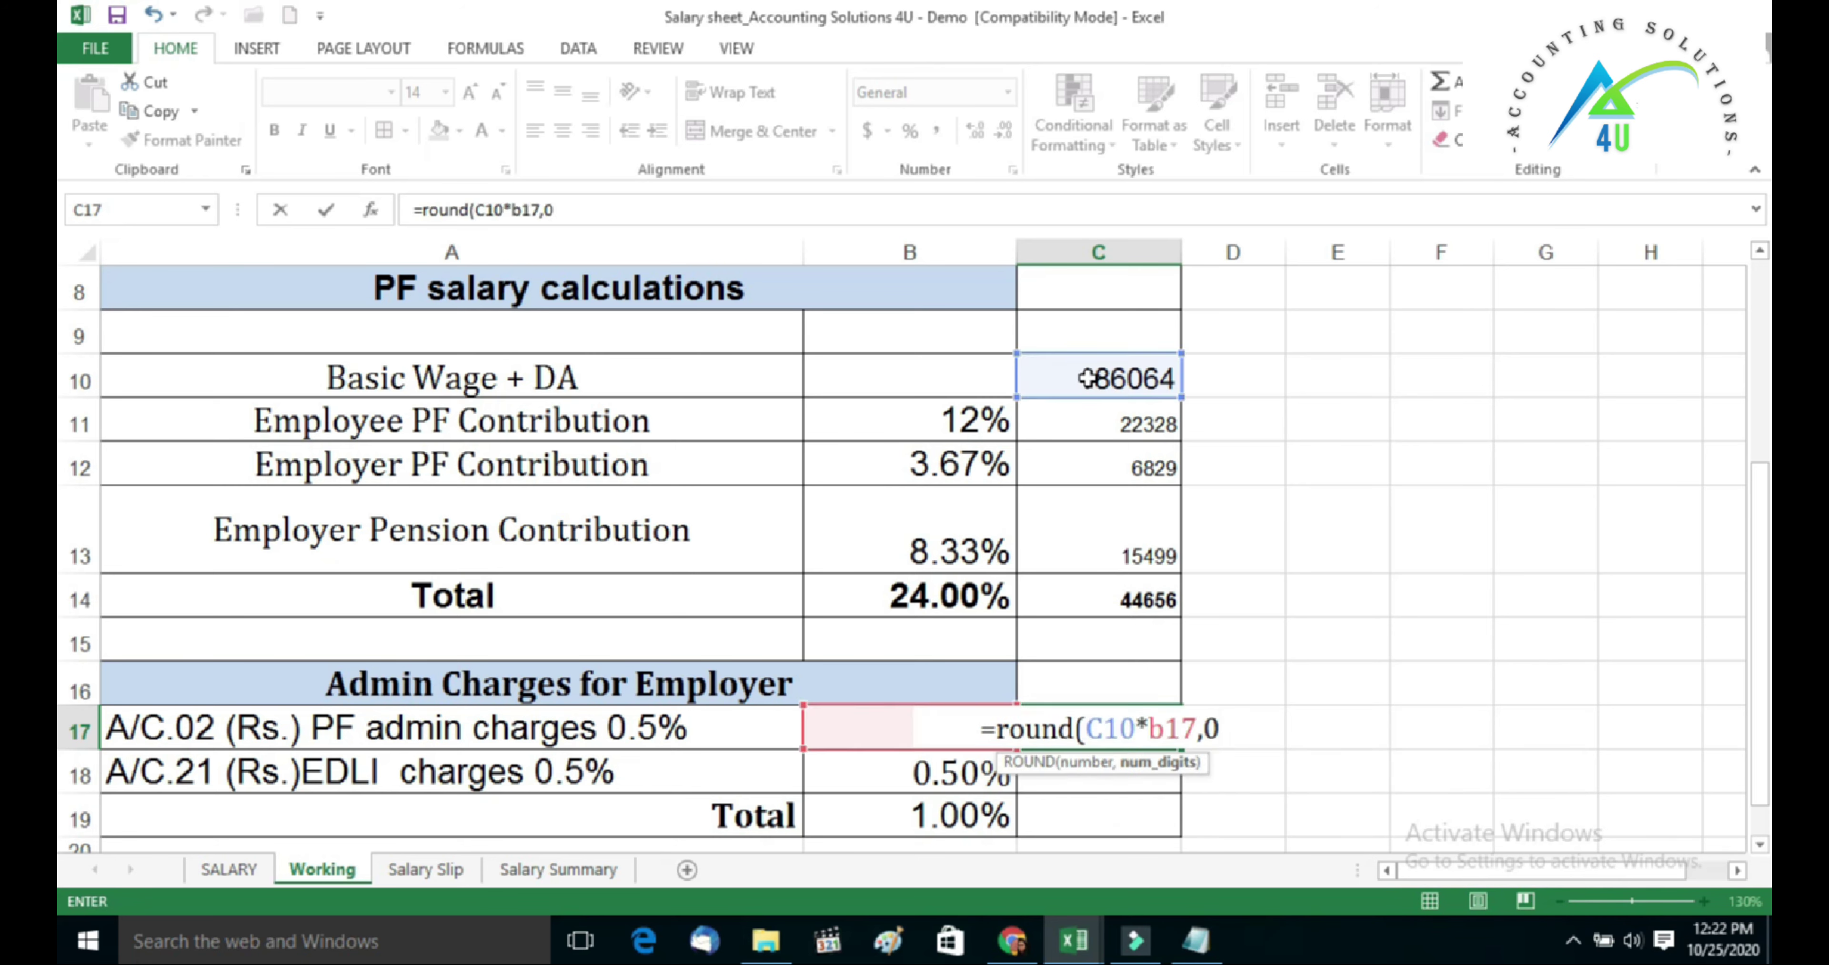
pyautogui.press('Return')
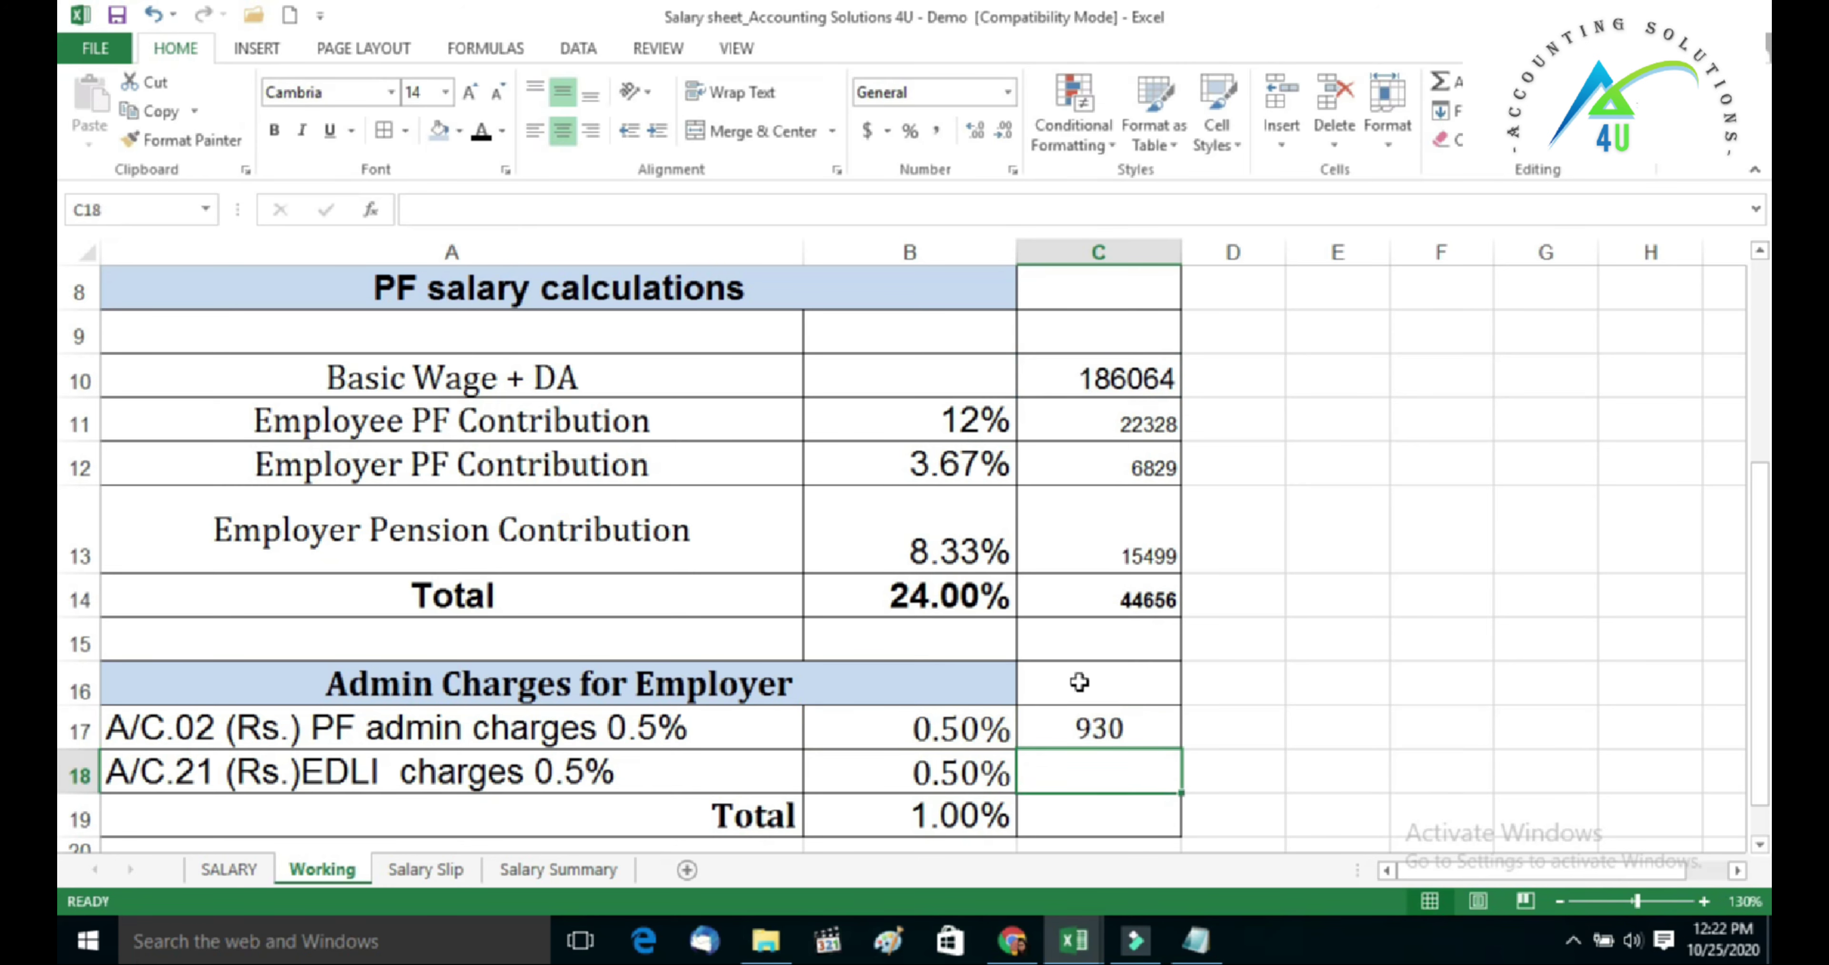
# - Calculate the A/C.21 EDLI charges in C18 with =ROUND(C10*B18,0)
pyautogui.click(1080, 722)
pyautogui.click(1107, 773)
pyautogui.write('=round(')
pyautogui.click(1100, 378)
pyautogui.write('*')
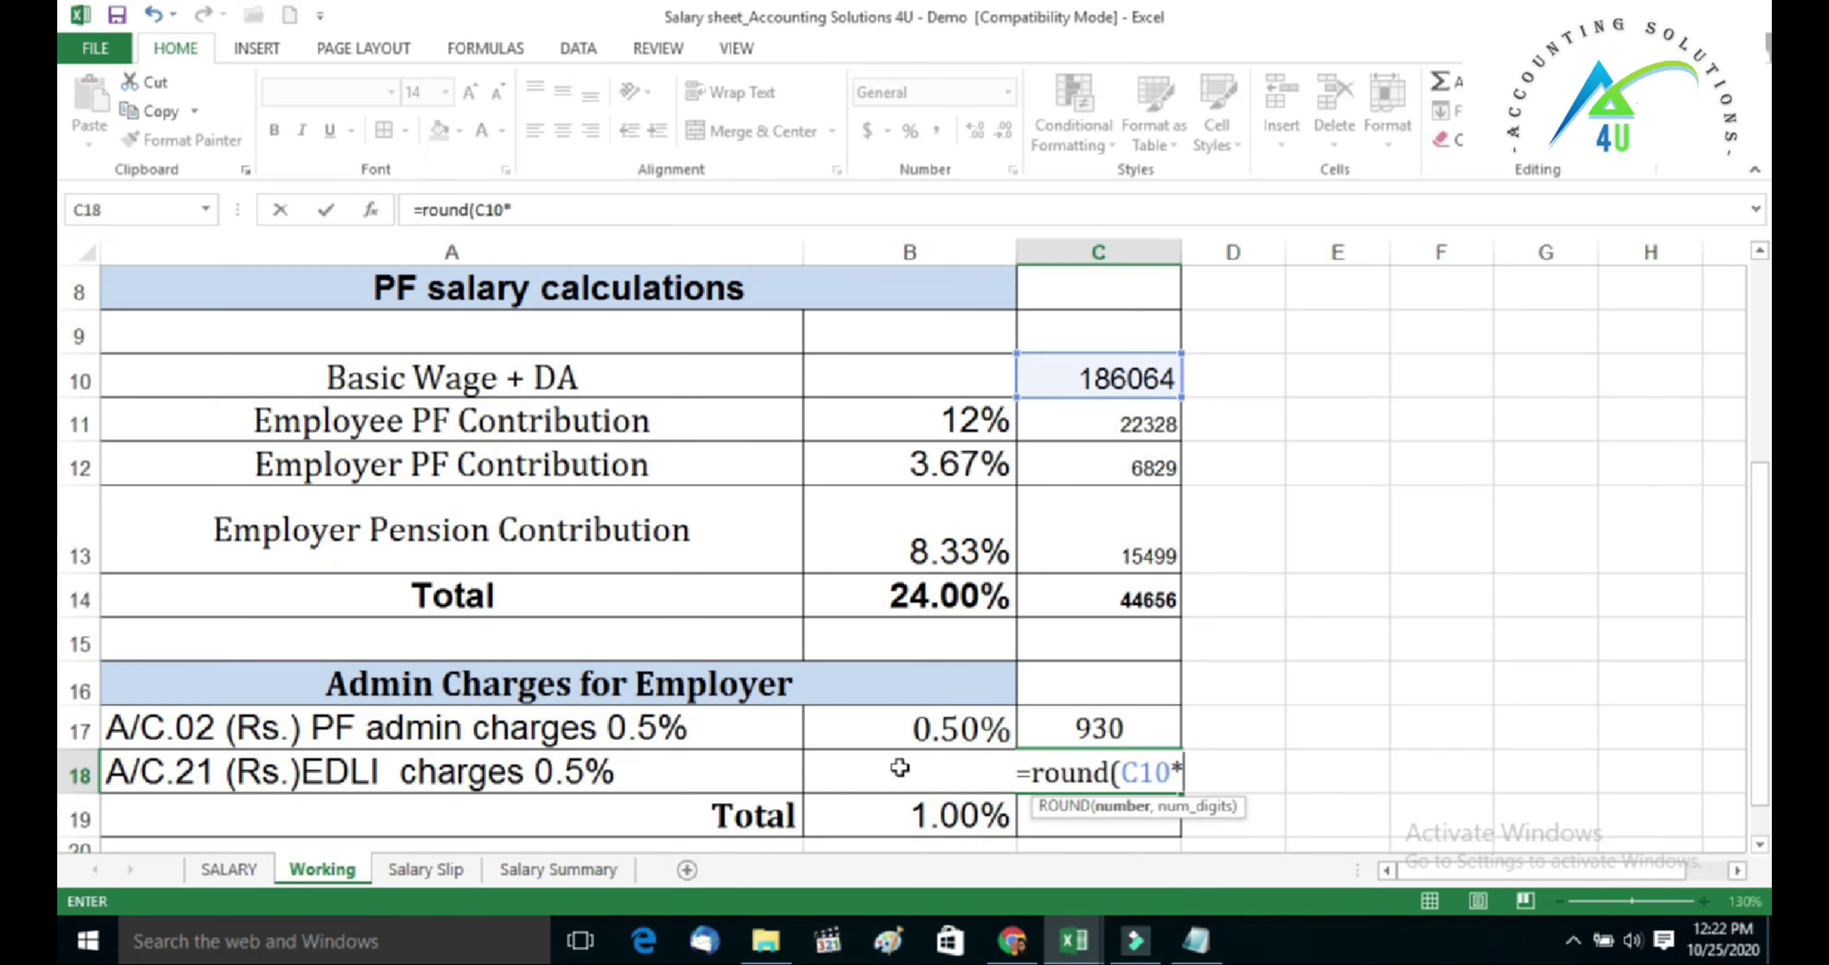
pyautogui.write('b18')
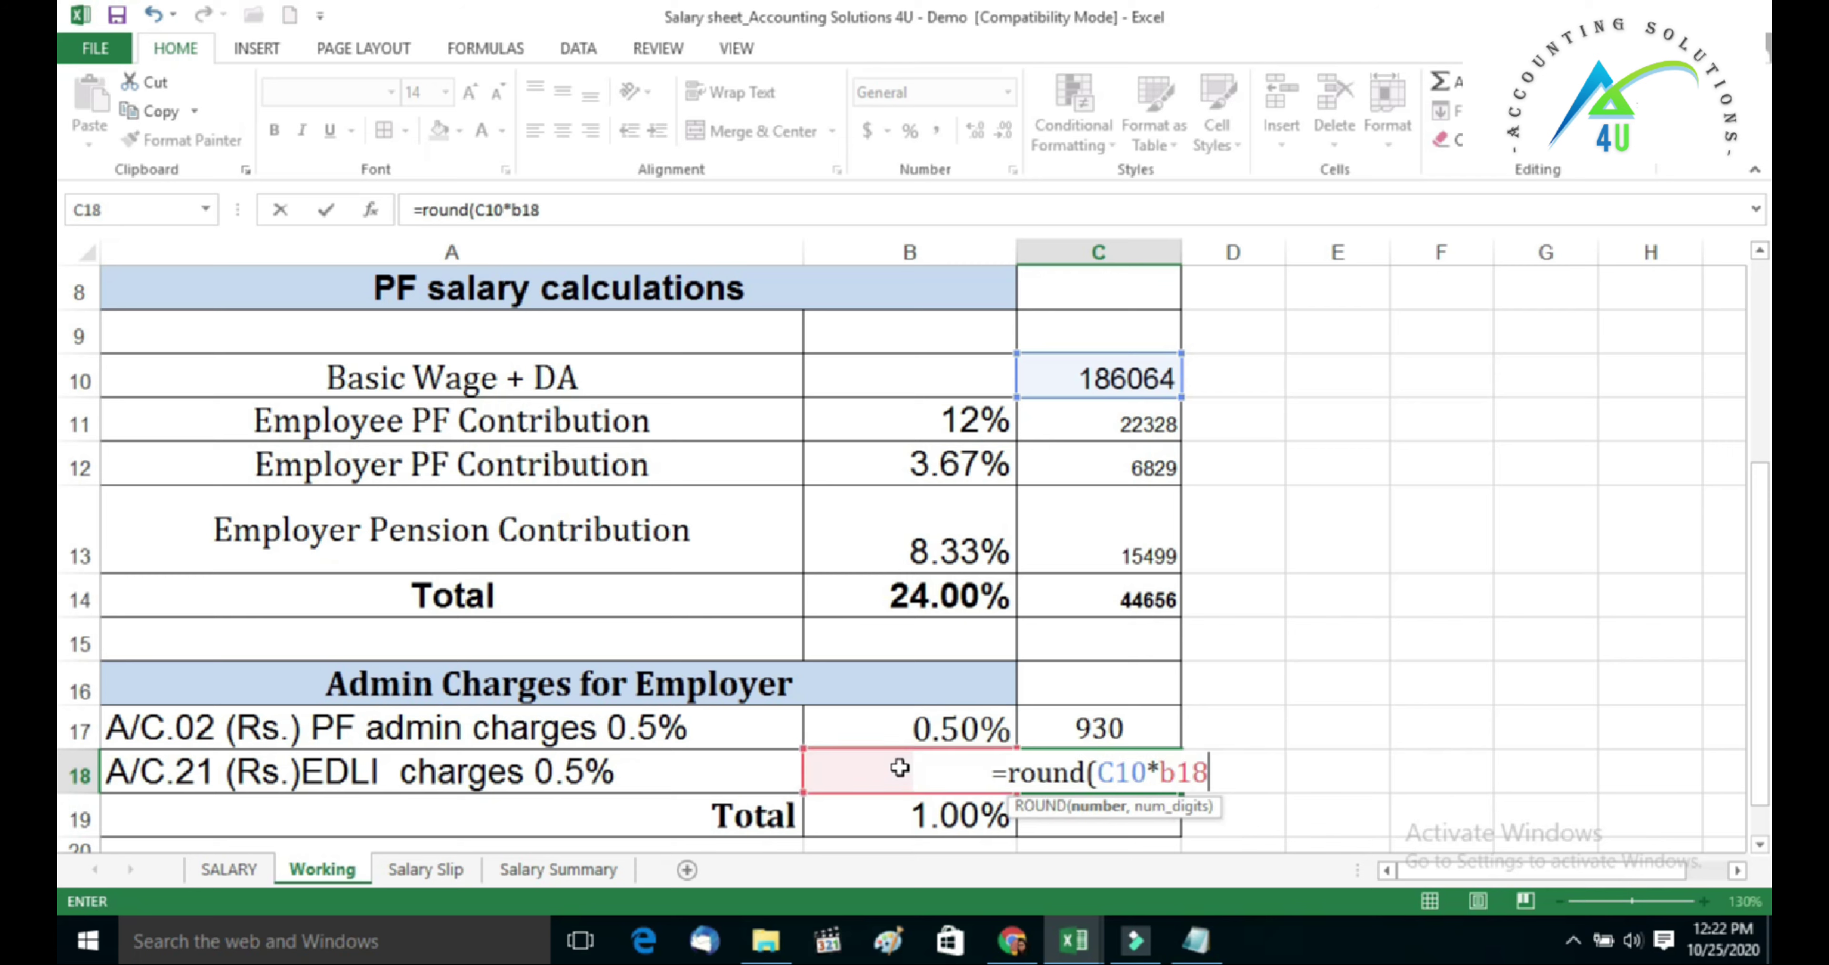
pyautogui.write(',0)')
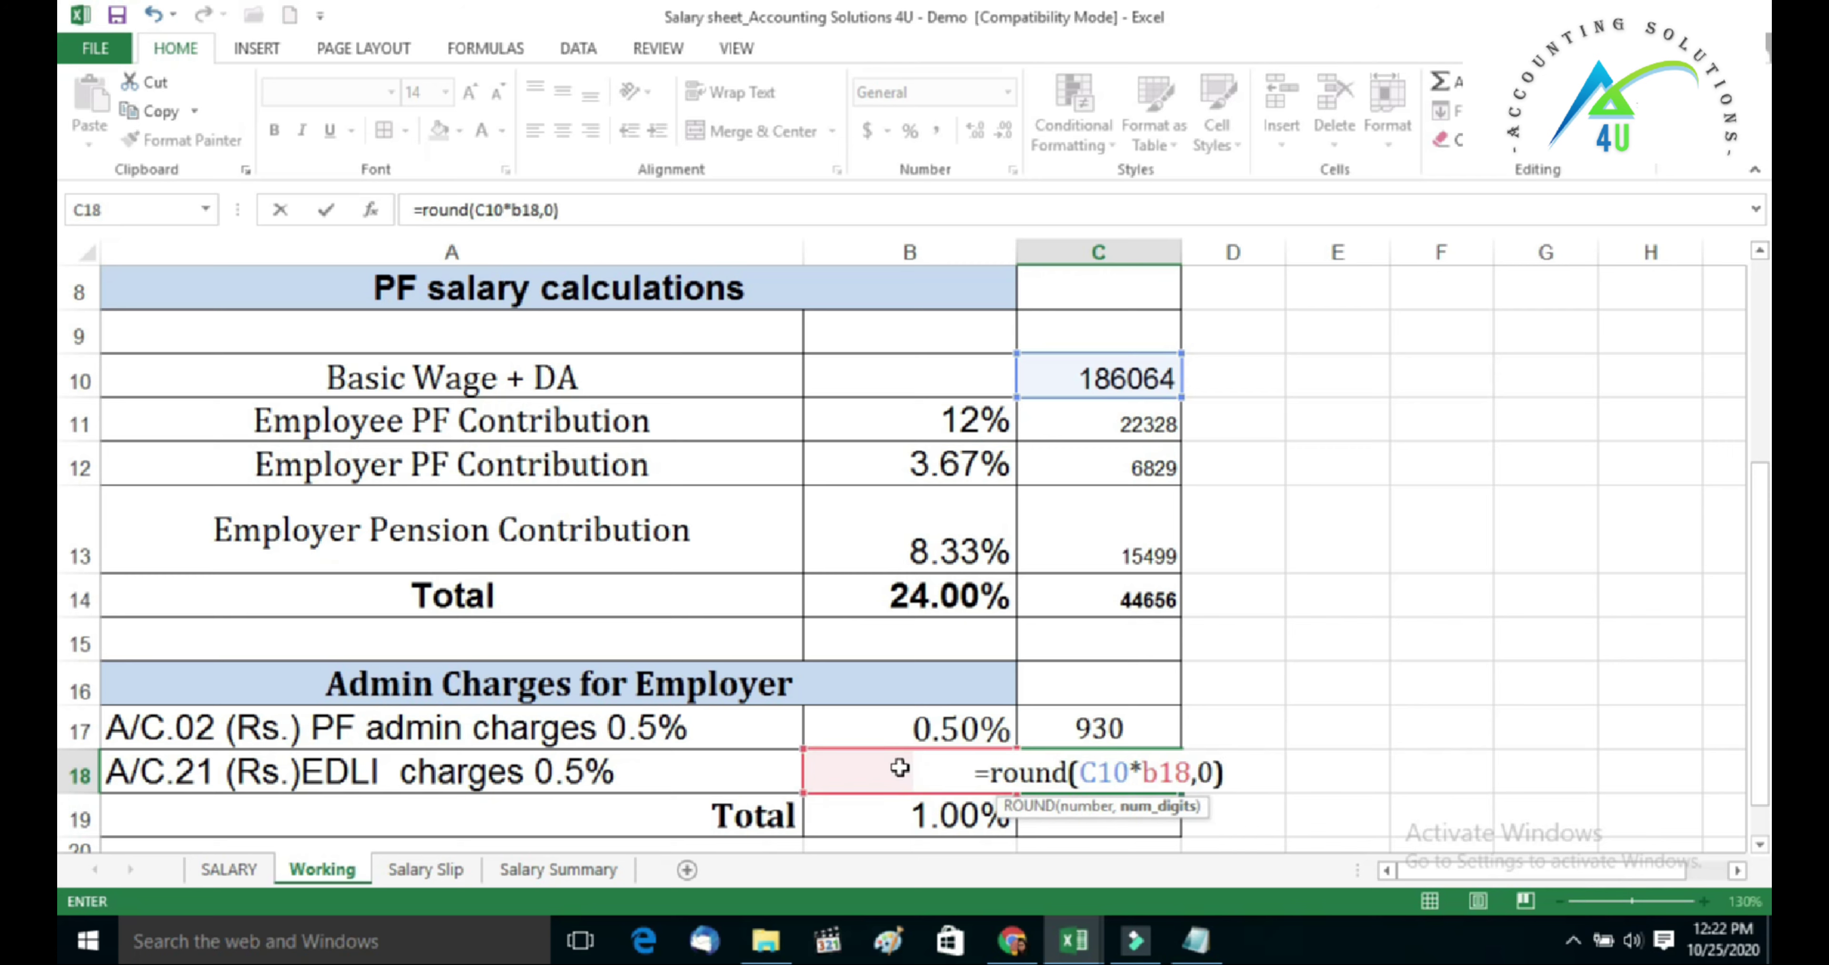
pyautogui.press('Return')
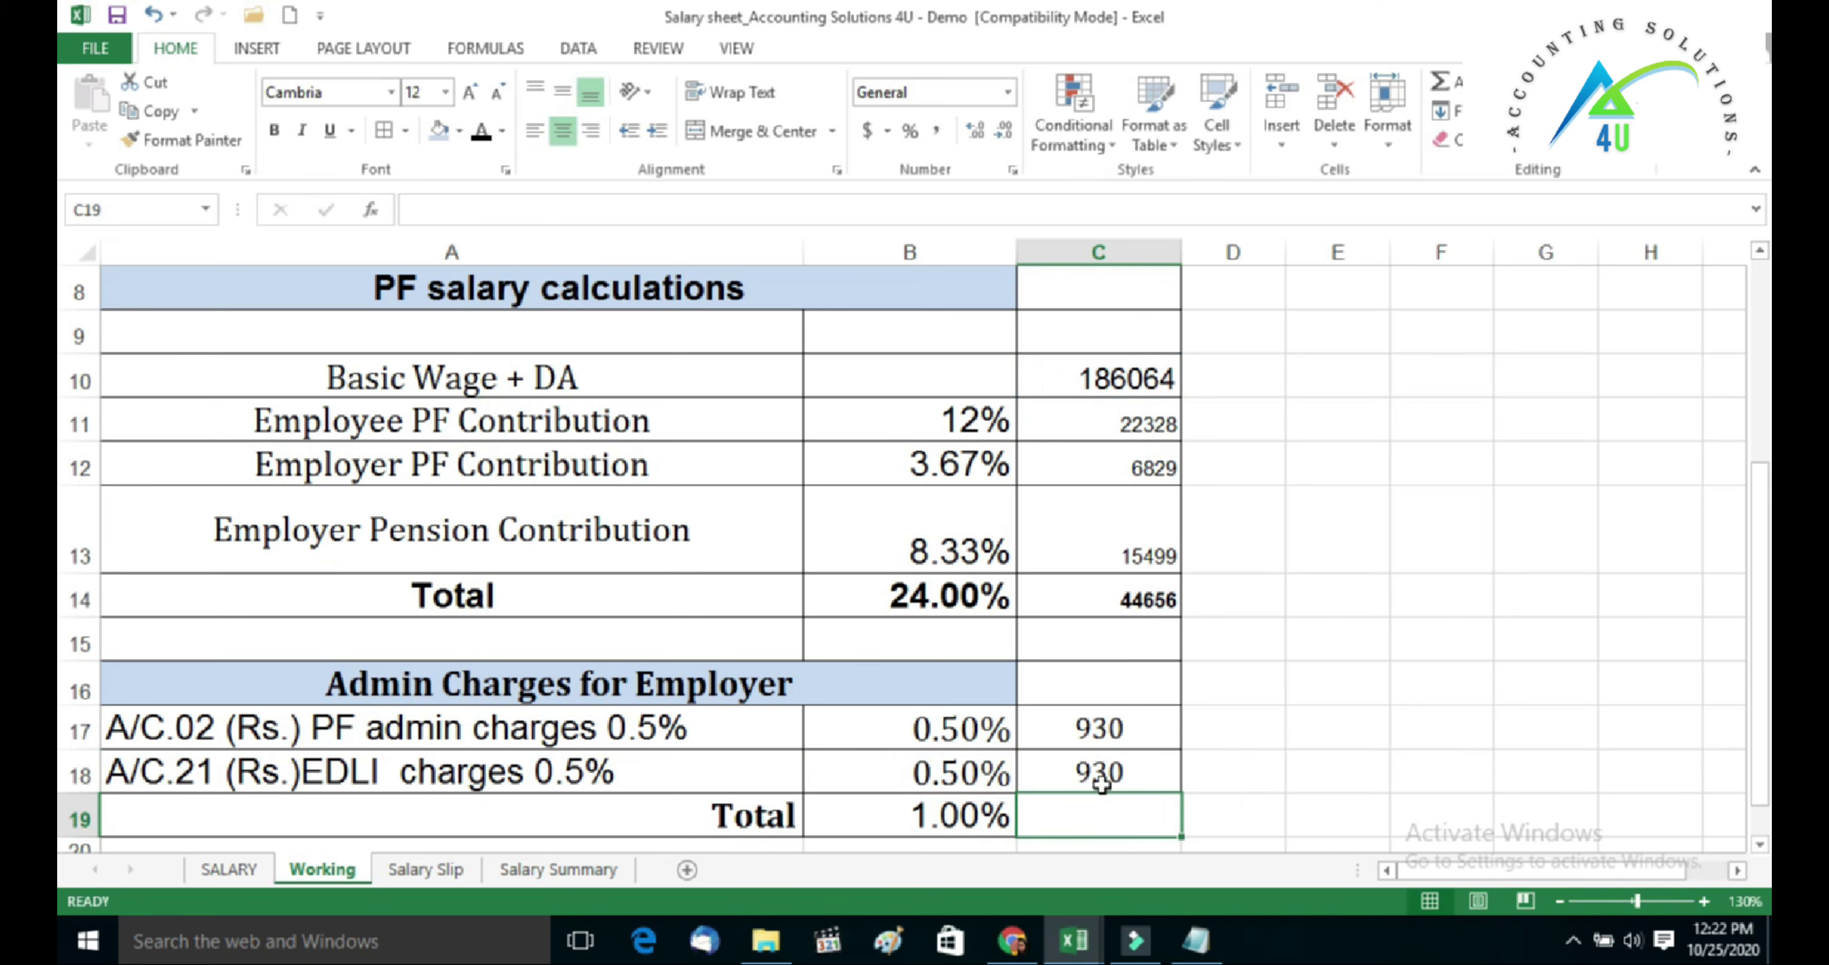
# - Sum the admin charges C17:C18 into the Total cell C19
pyautogui.moveTo(1102, 773); pyautogui.dragTo(1101, 727)
pyautogui.hotkey('alt', '=')
pyautogui.click(1320, 731)
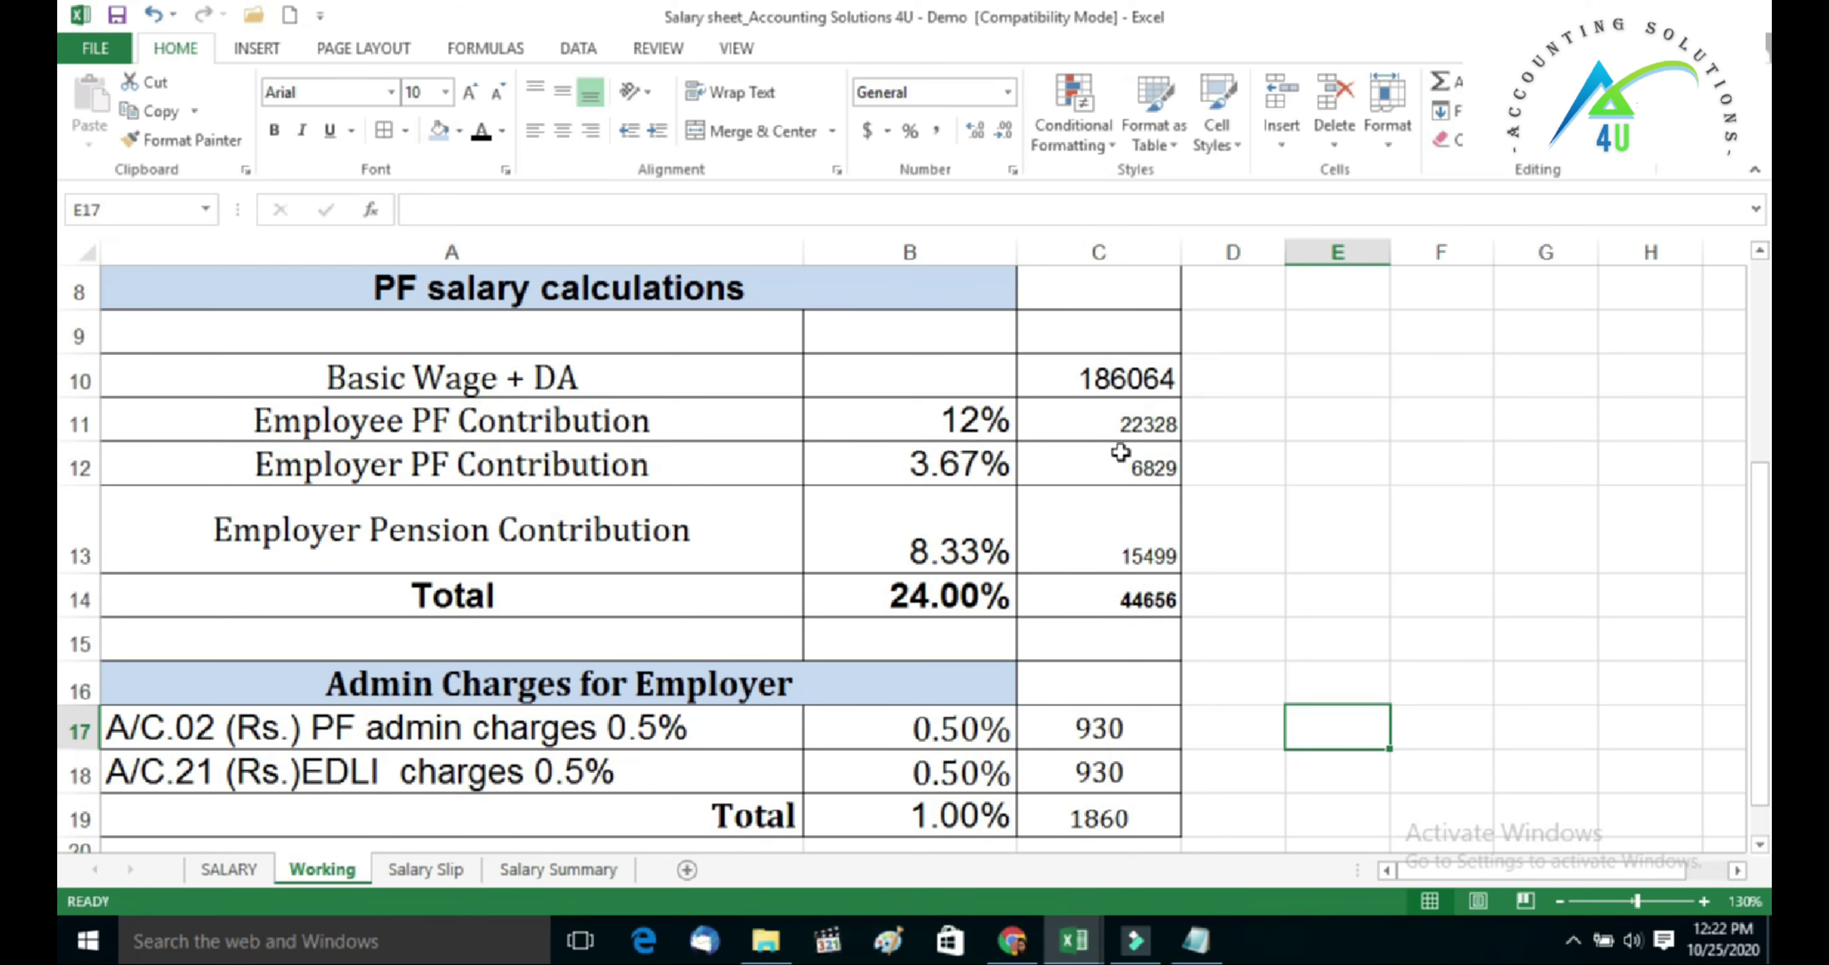
# - Format the whole of column C in Arial Black at font size 14
pyautogui.click(1094, 252)
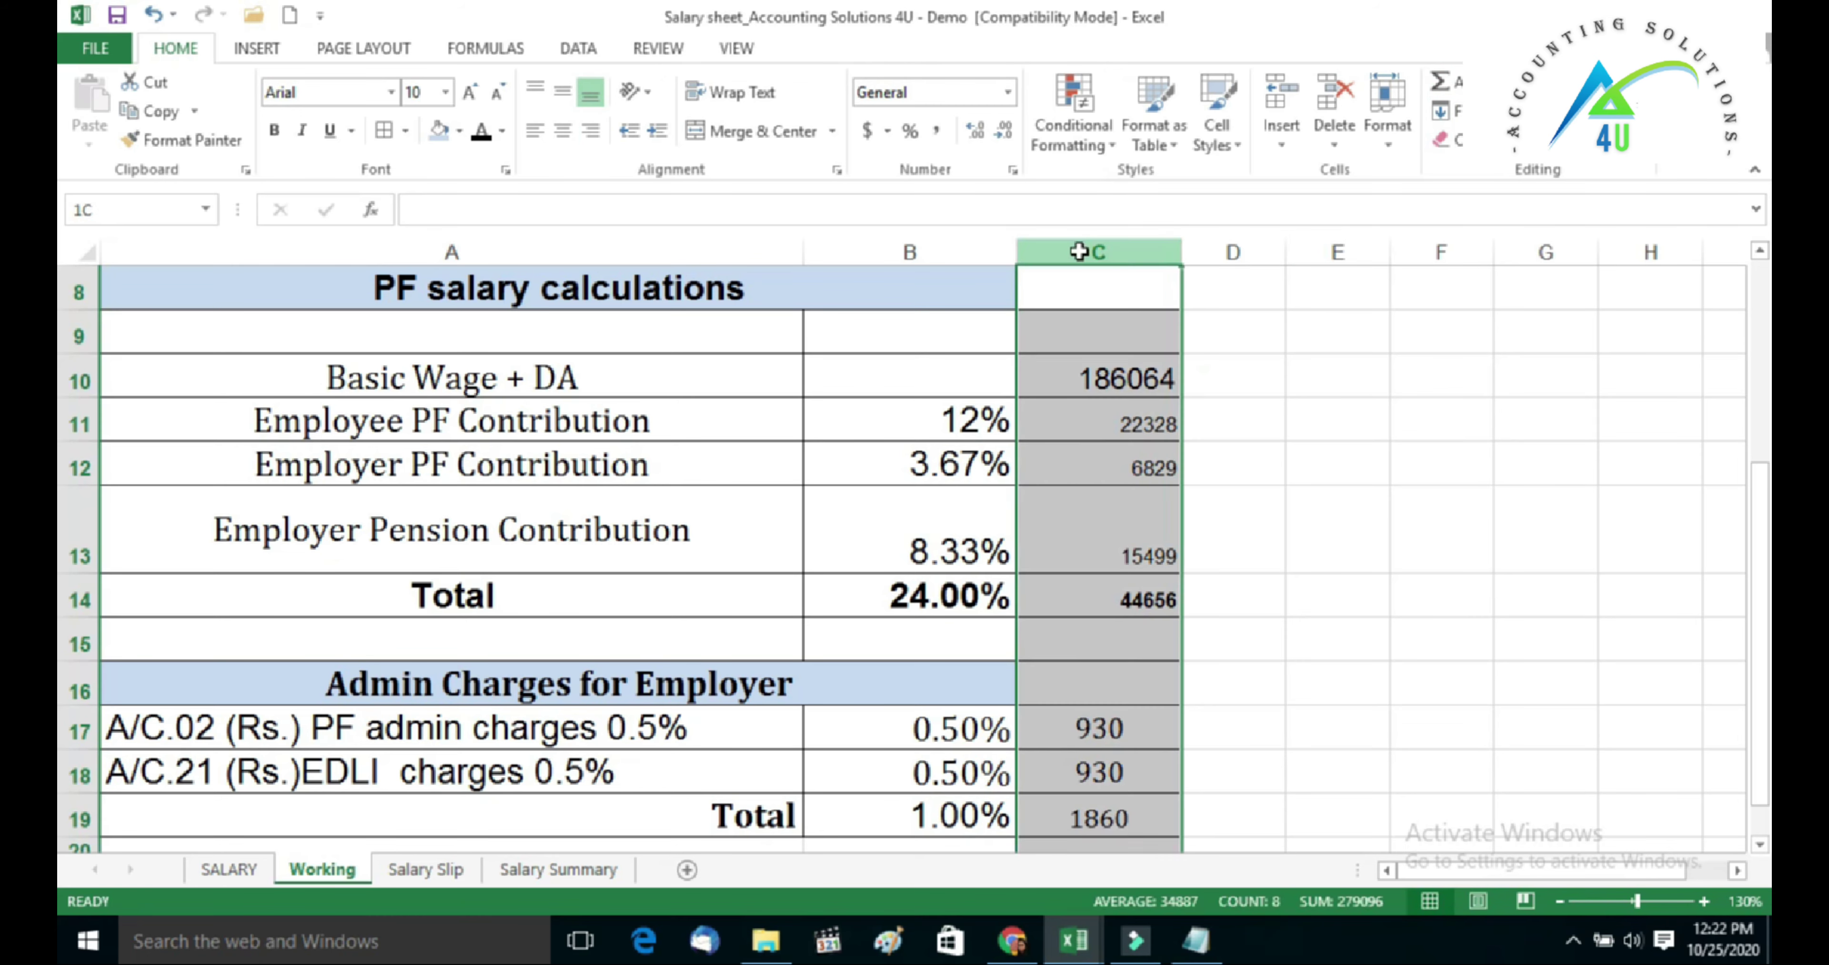
pyautogui.click(443, 98)
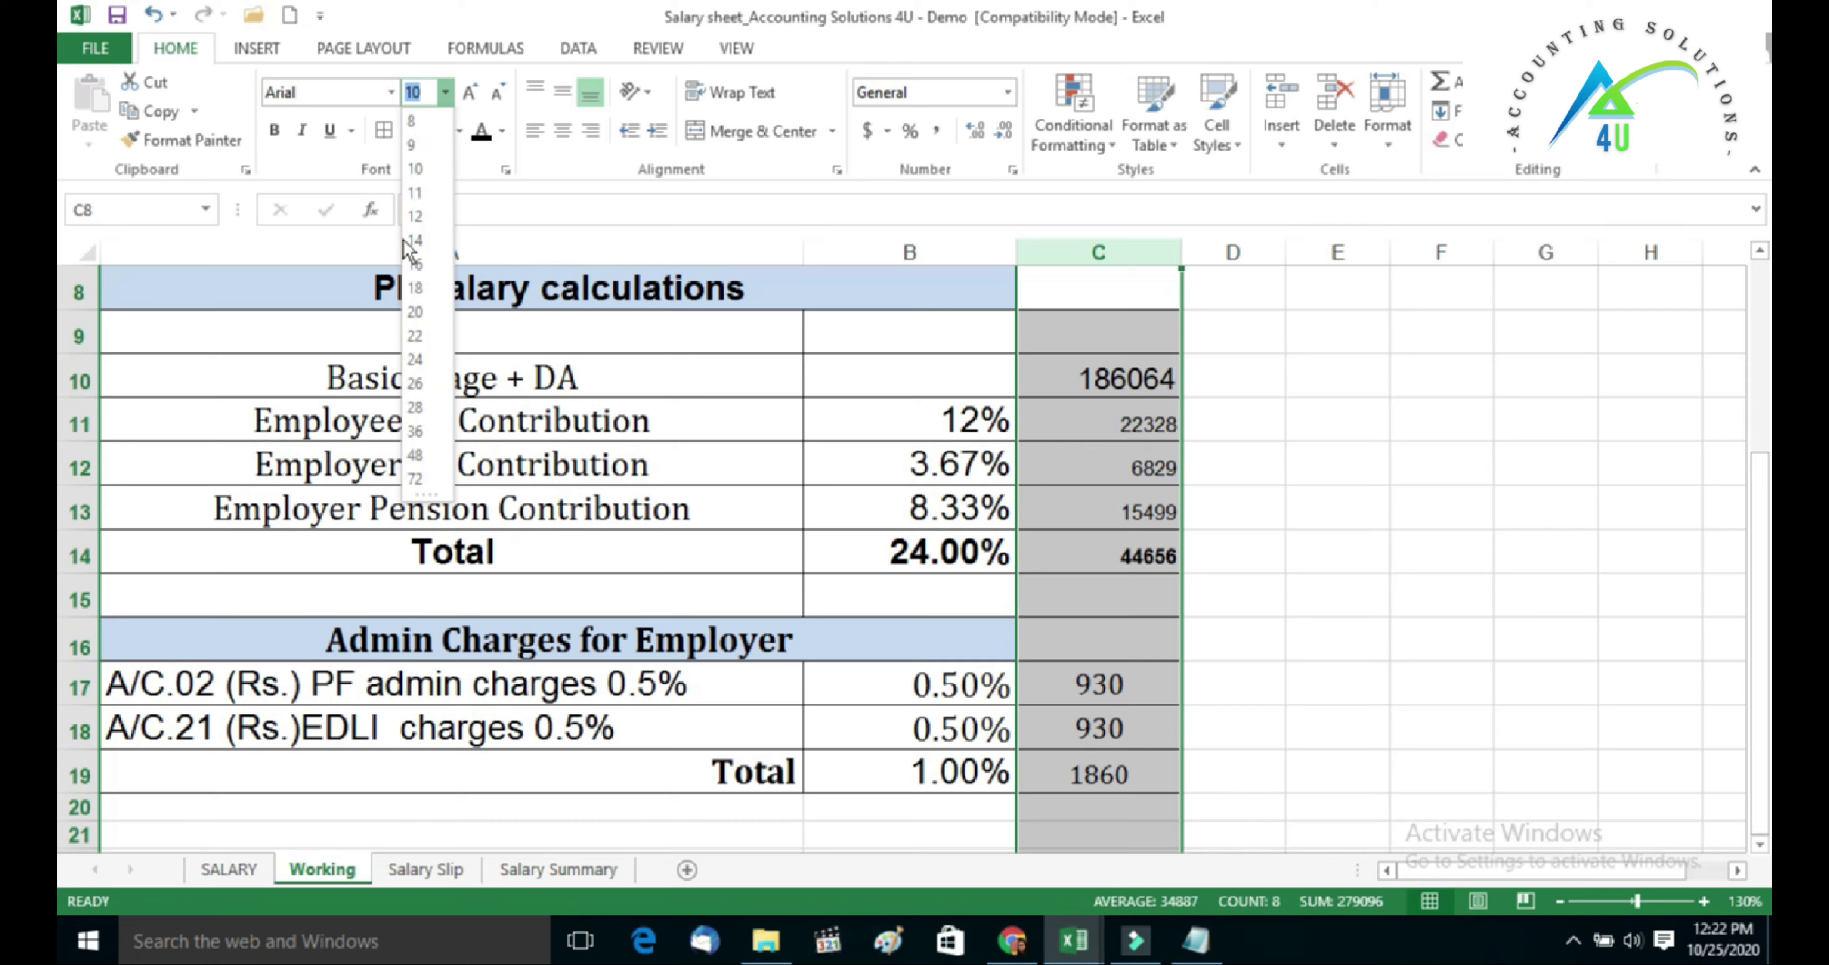
pyautogui.click(413, 241)
pyautogui.click(1233, 486)
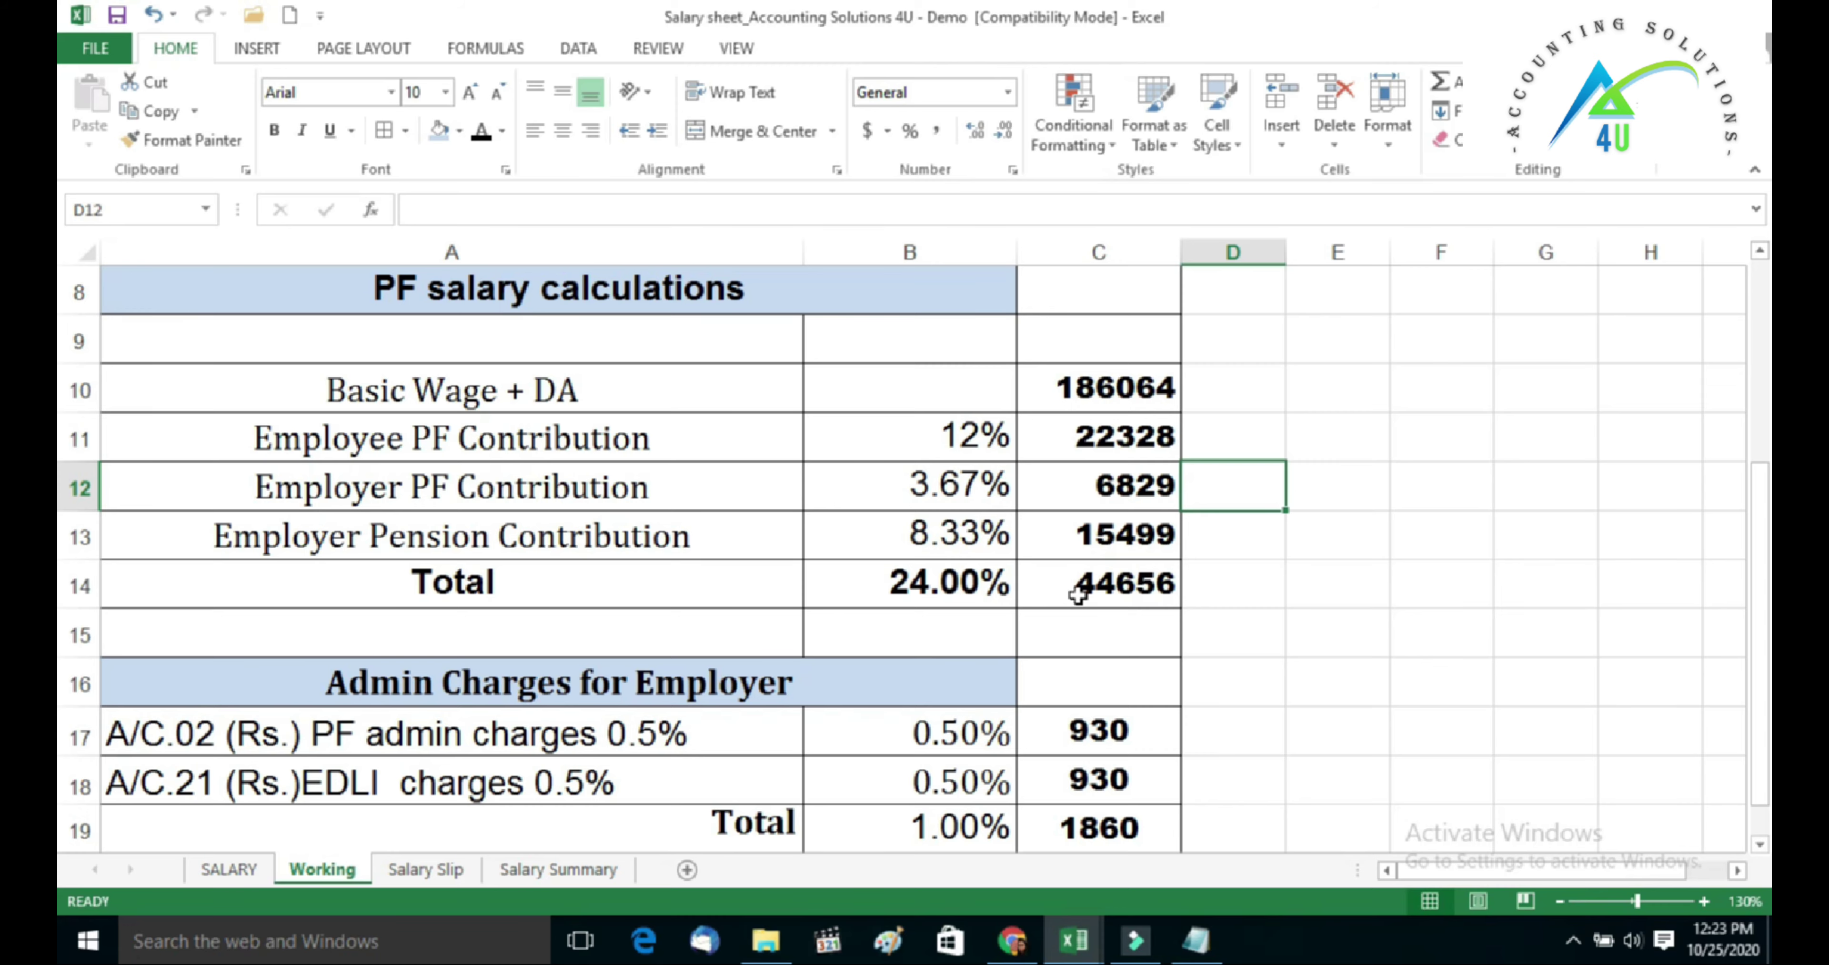
# - Add the contributions total and the admin charges total in C20 with =C14+C19
pyautogui.click(1105, 830)
pyautogui.scroll(-1, 1118, 828)
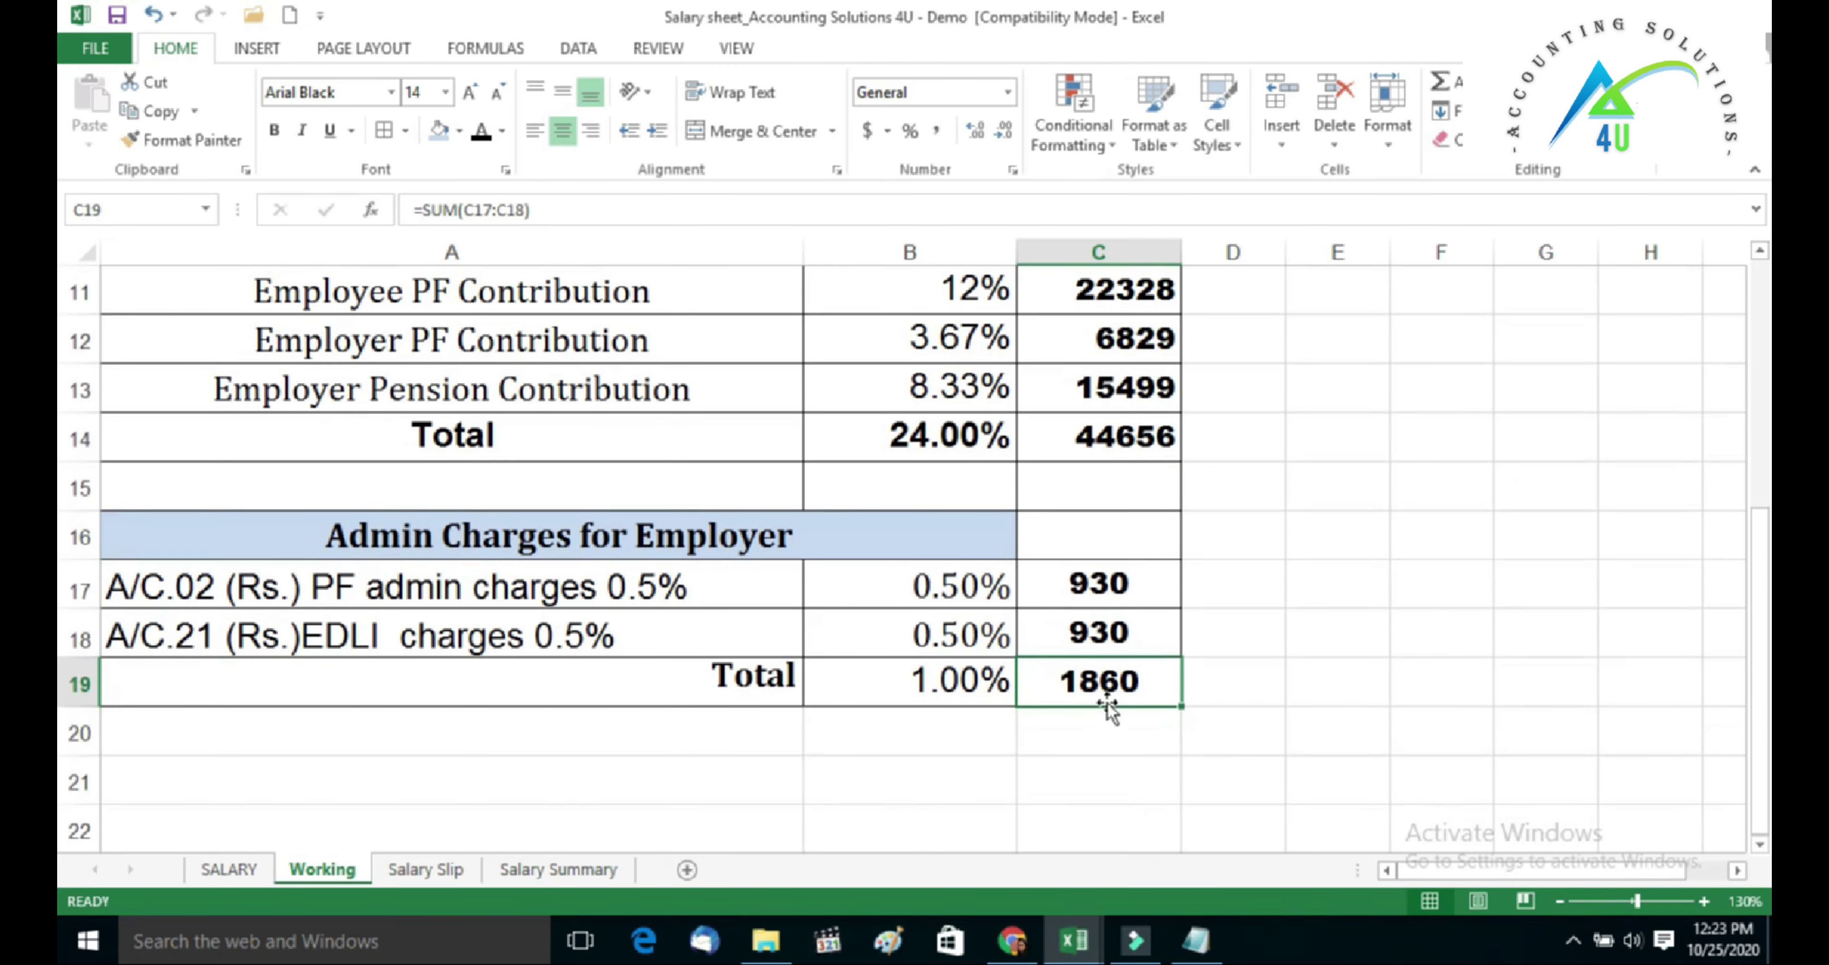
pyautogui.click(1123, 754)
pyautogui.write('=')
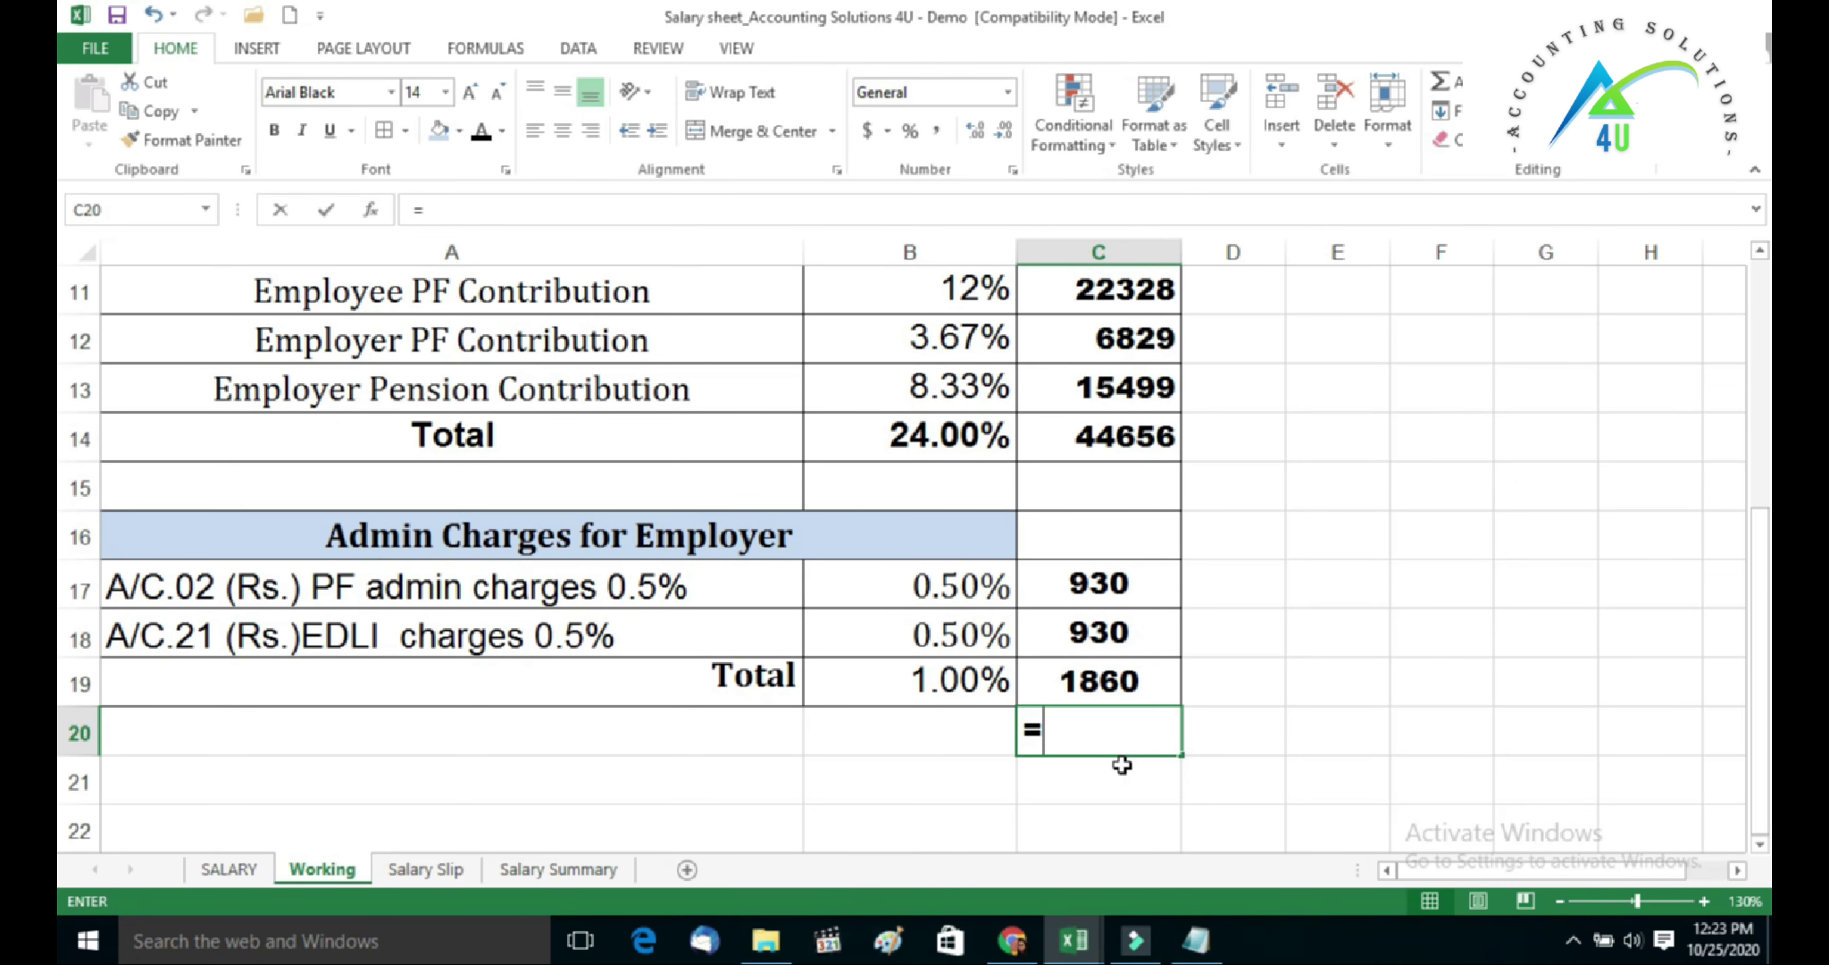
pyautogui.click(1074, 434)
pyautogui.write('+')
pyautogui.click(1102, 688)
pyautogui.press('Return')
pyautogui.click(1136, 741)
# - Label the grand total row with "Total" in B20 and apply bold to B20:C20
pyautogui.click(983, 738)
pyautogui.write('Tot')
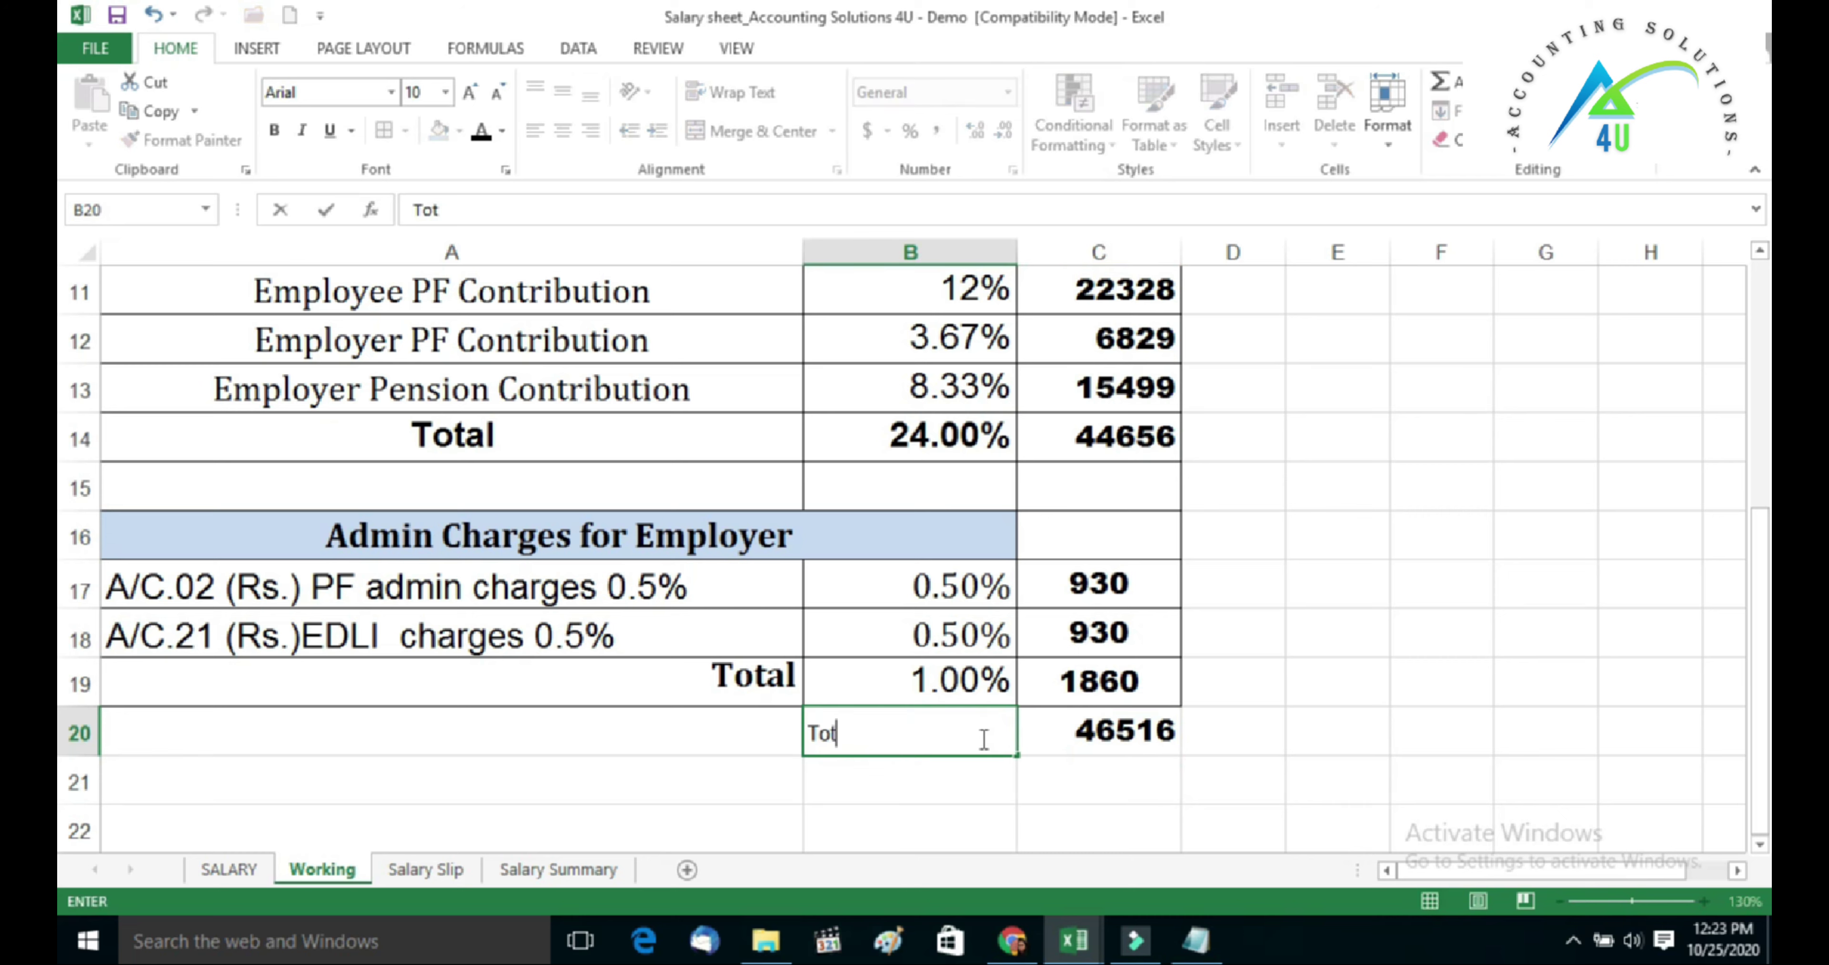
pyautogui.write('al')
pyautogui.click(1114, 808)
pyautogui.moveTo(914, 732); pyautogui.dragTo(1053, 739)
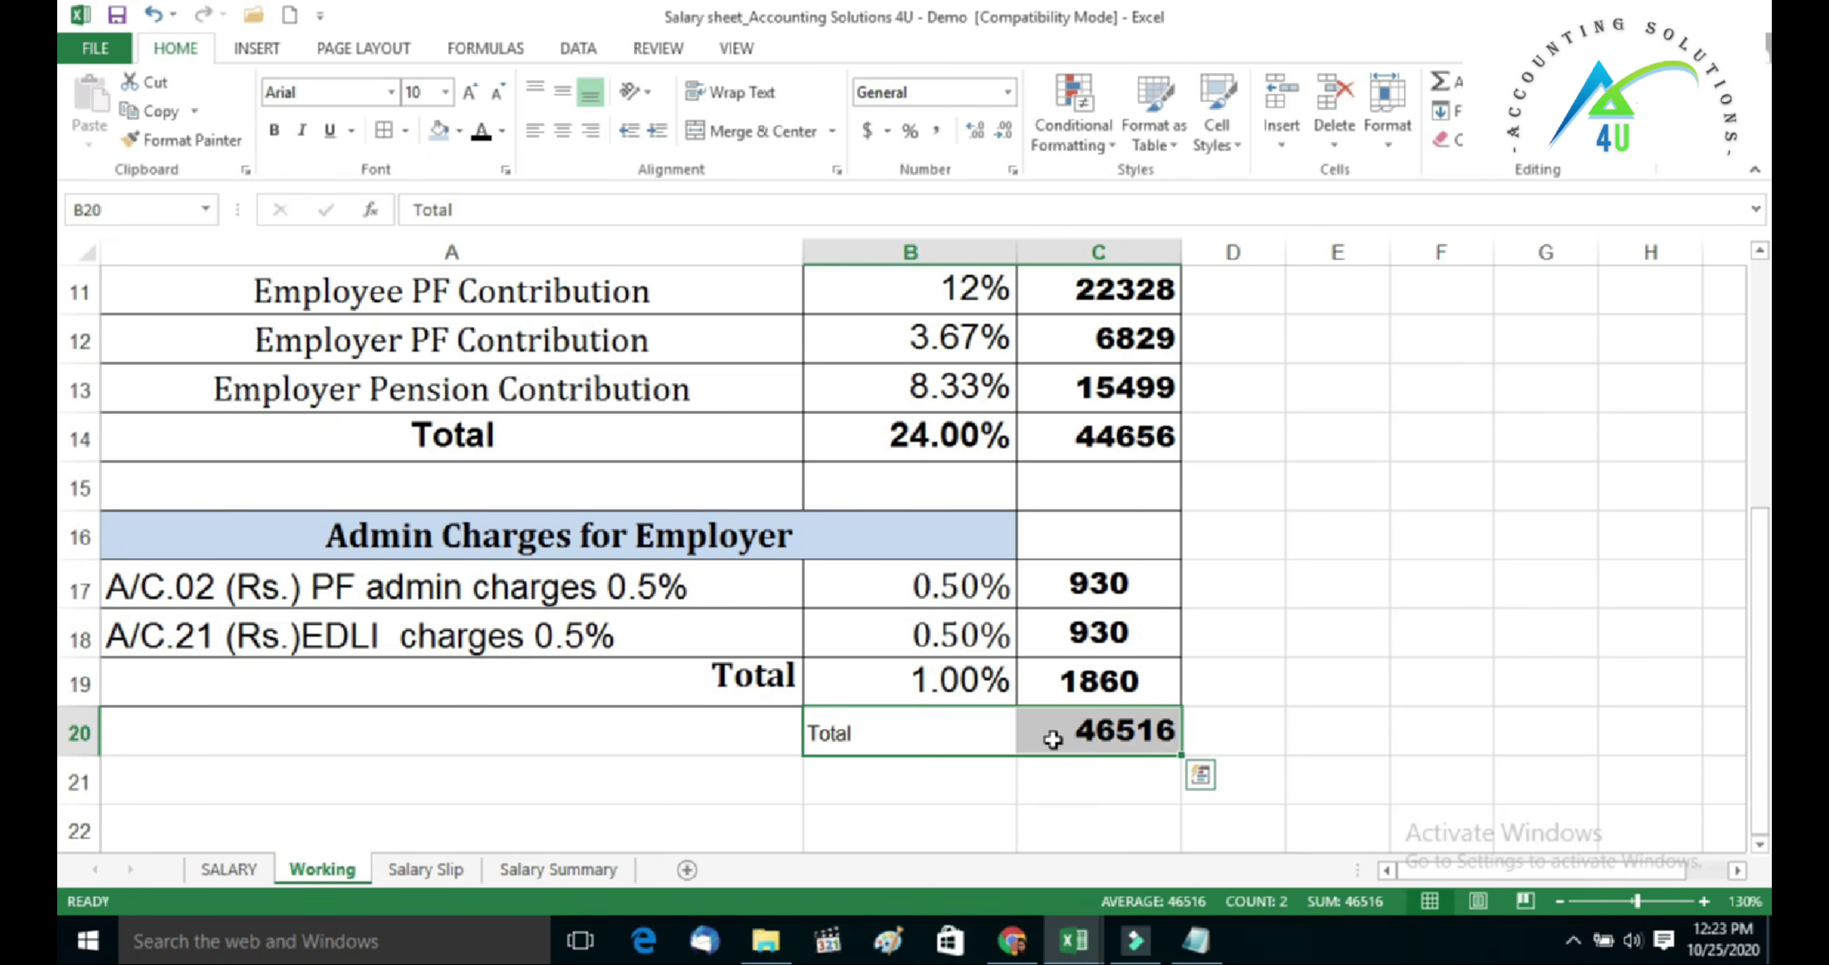
pyautogui.hotkey('ctrl', 'b')
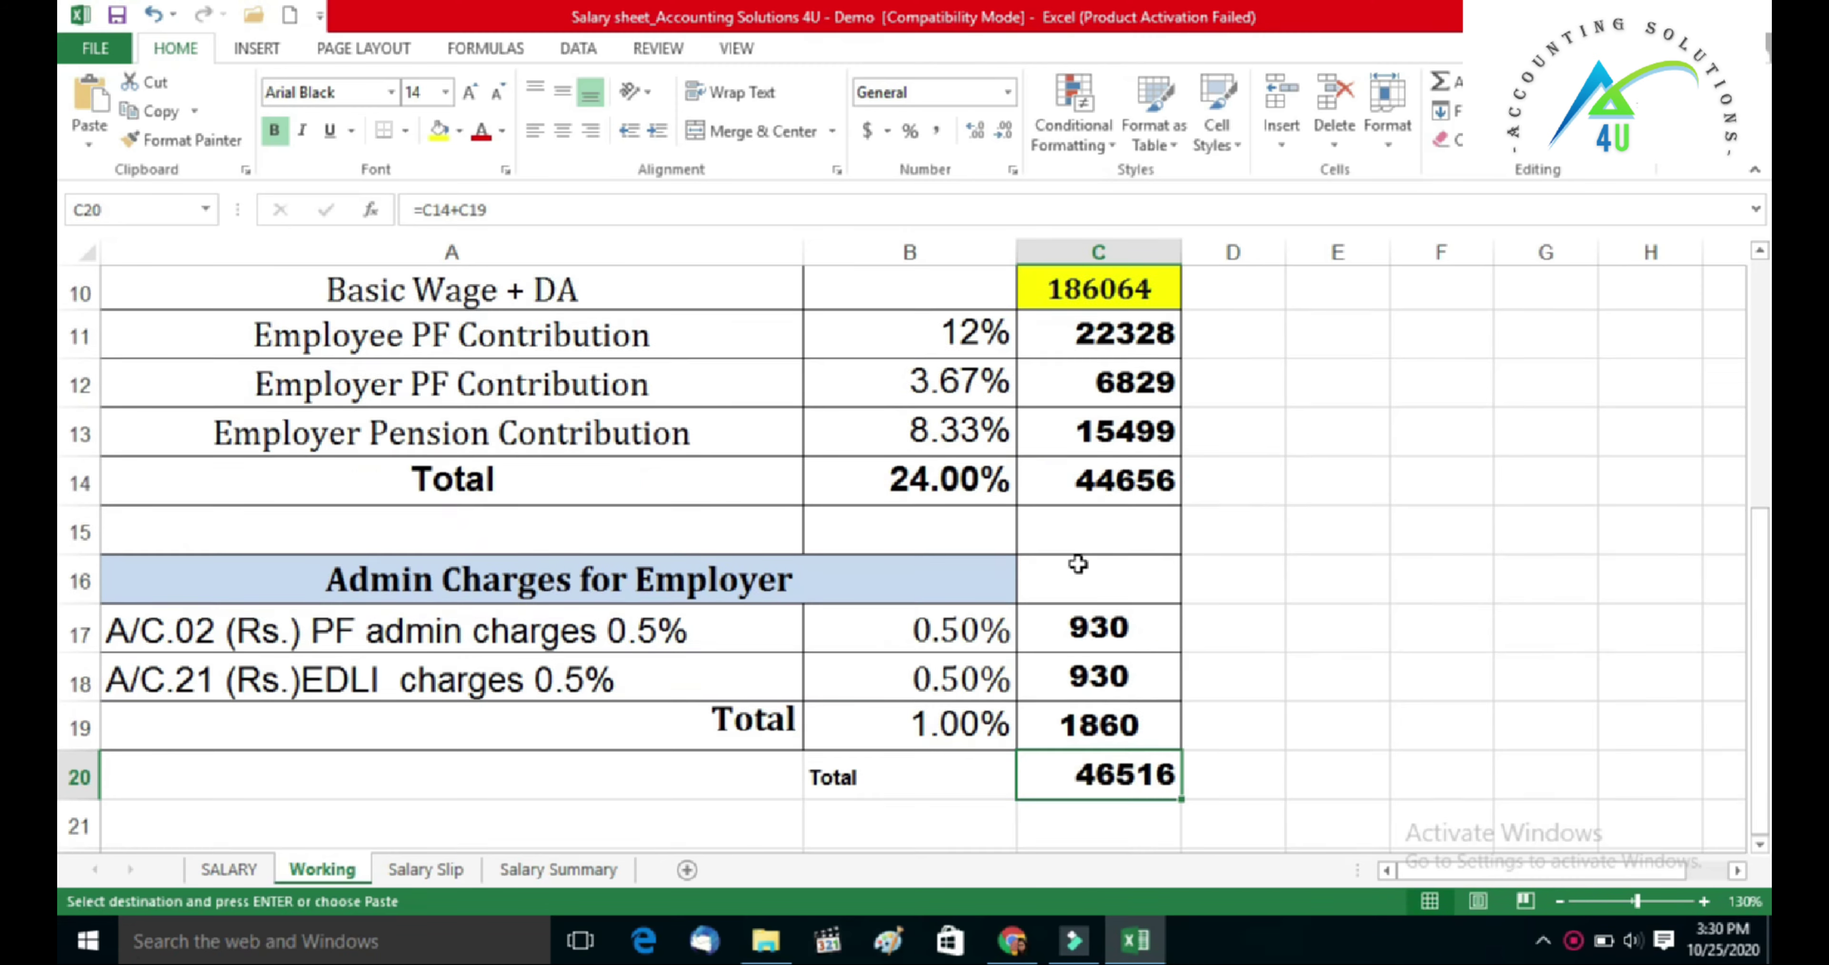
pyautogui.scroll(1, 224, 429)
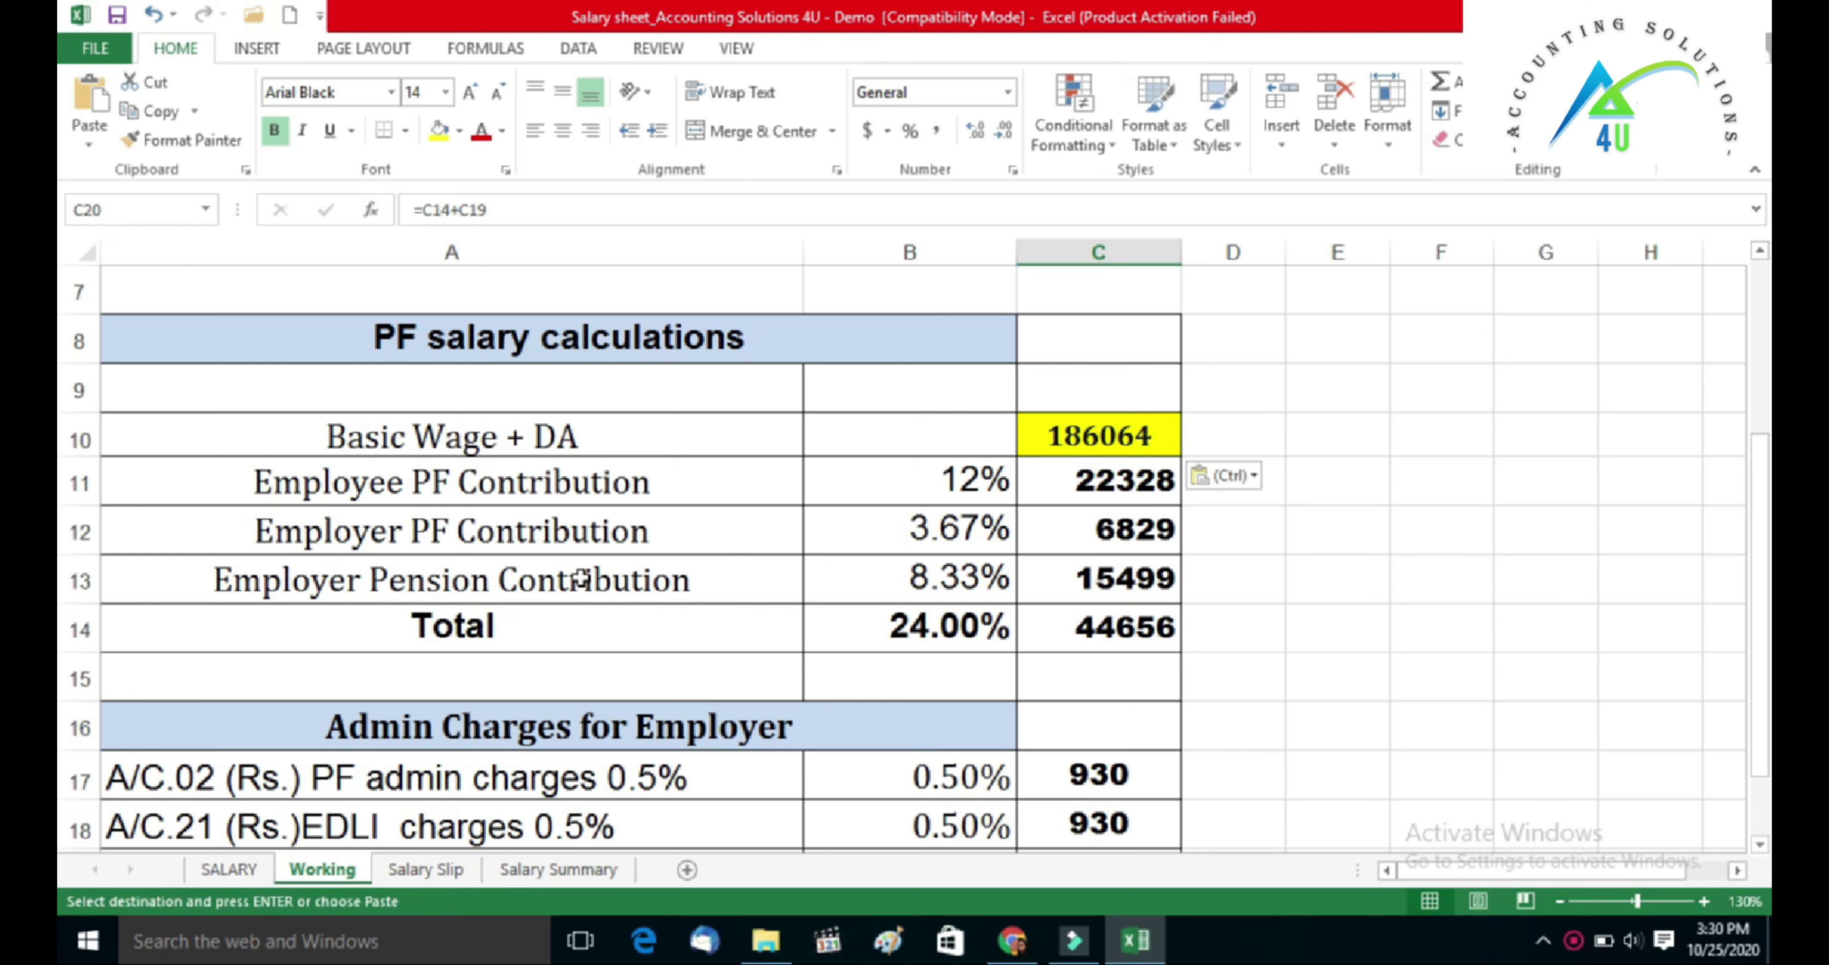
pyautogui.scroll(-1, 767, 640)
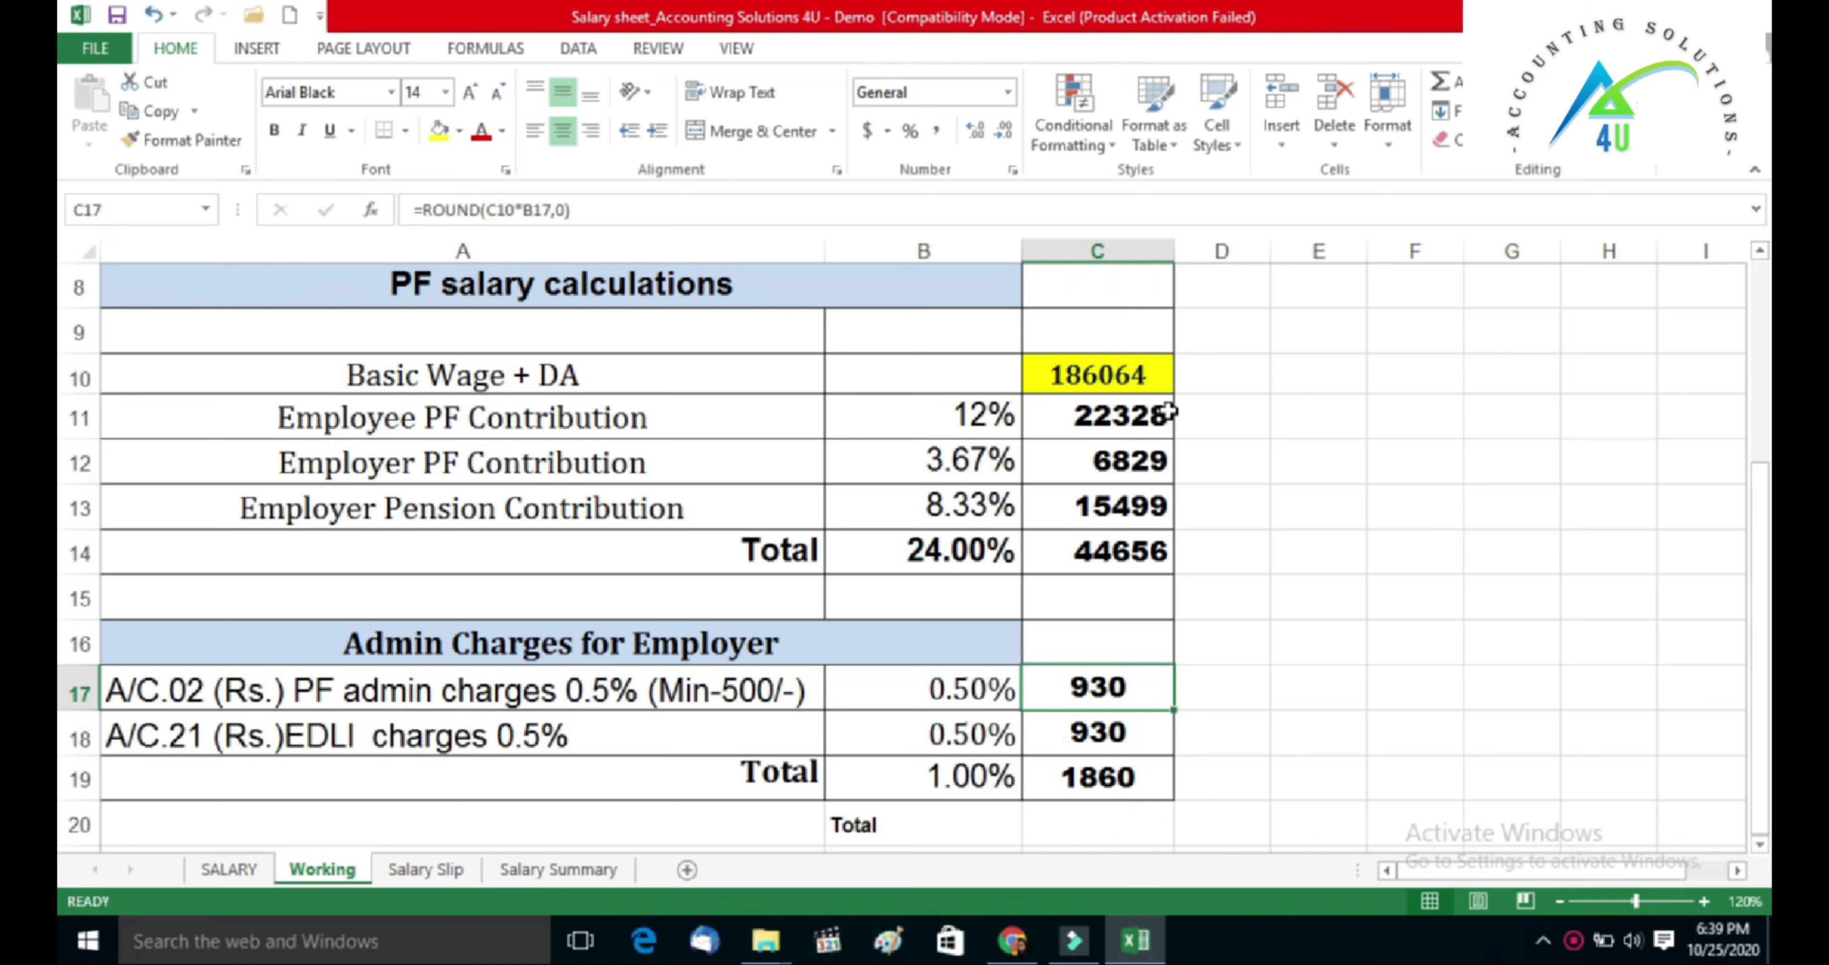
# - Enter a sample basic wage of 100000 in D10 beside the Basic Wage + DA amount
pyautogui.click(1240, 384)
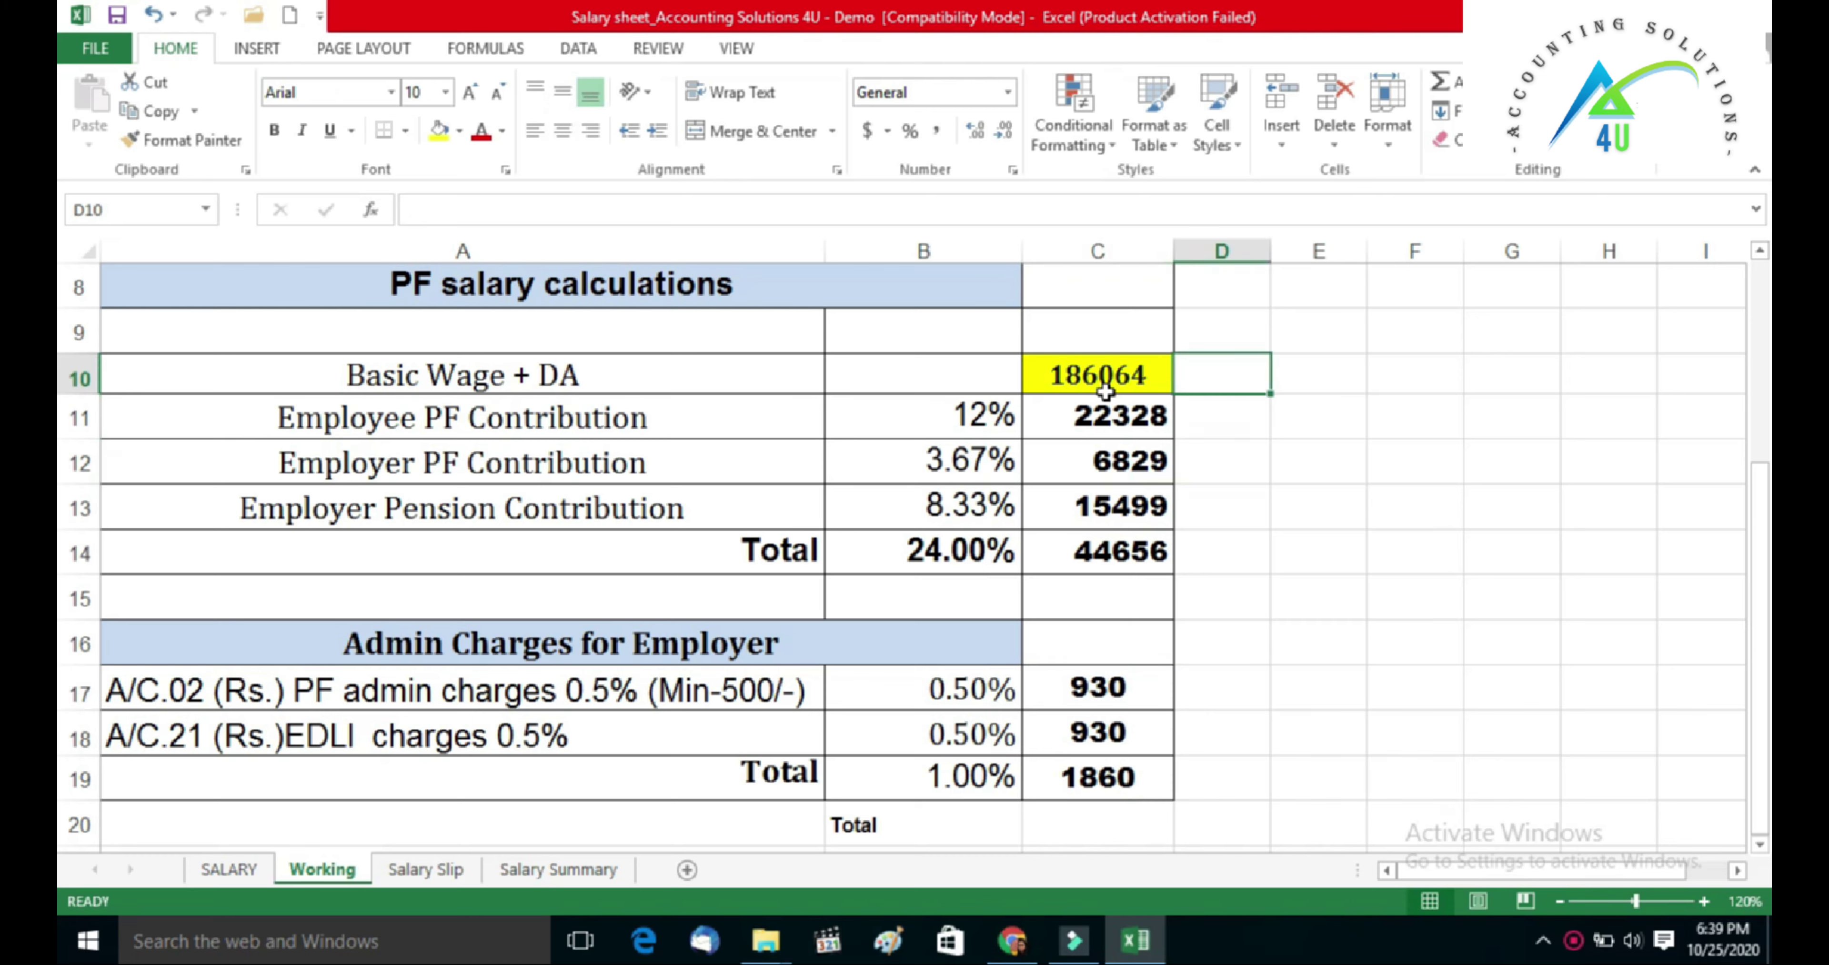
pyautogui.write('100000')
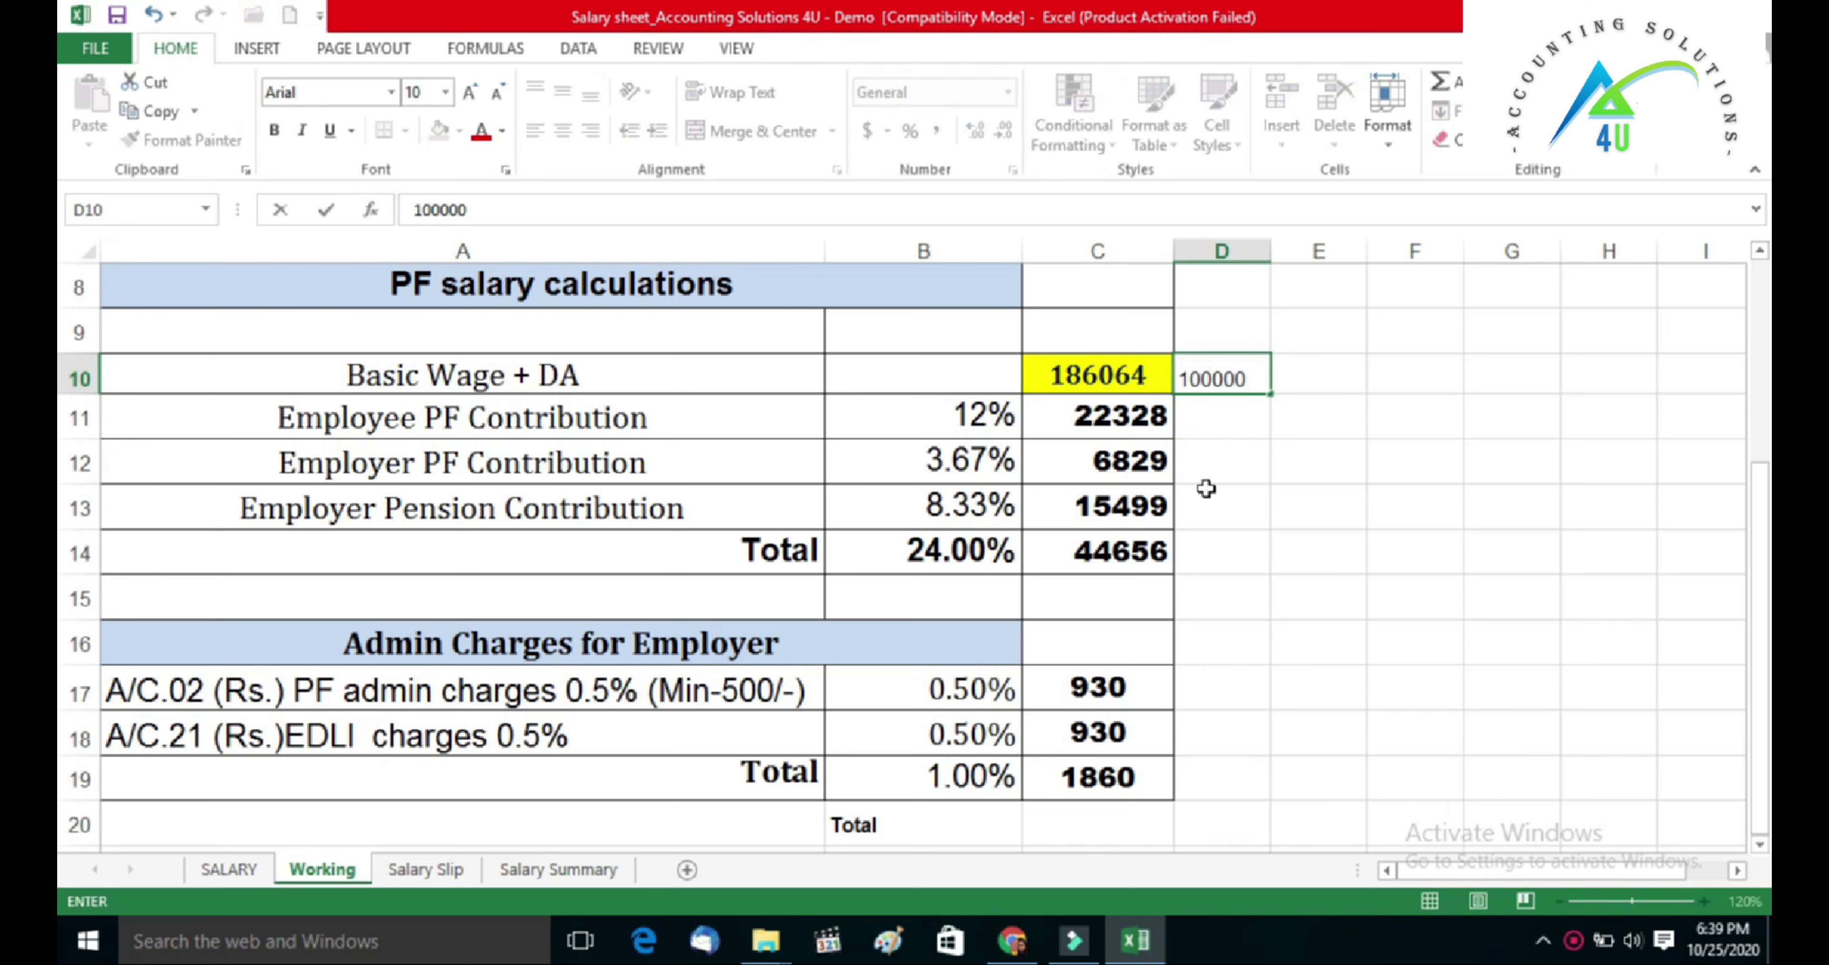
pyautogui.click(1234, 548)
# - Calculate the sample A/C.02 PF admin charge in D17 with the formula =D10*0.5%
pyautogui.click(1200, 685)
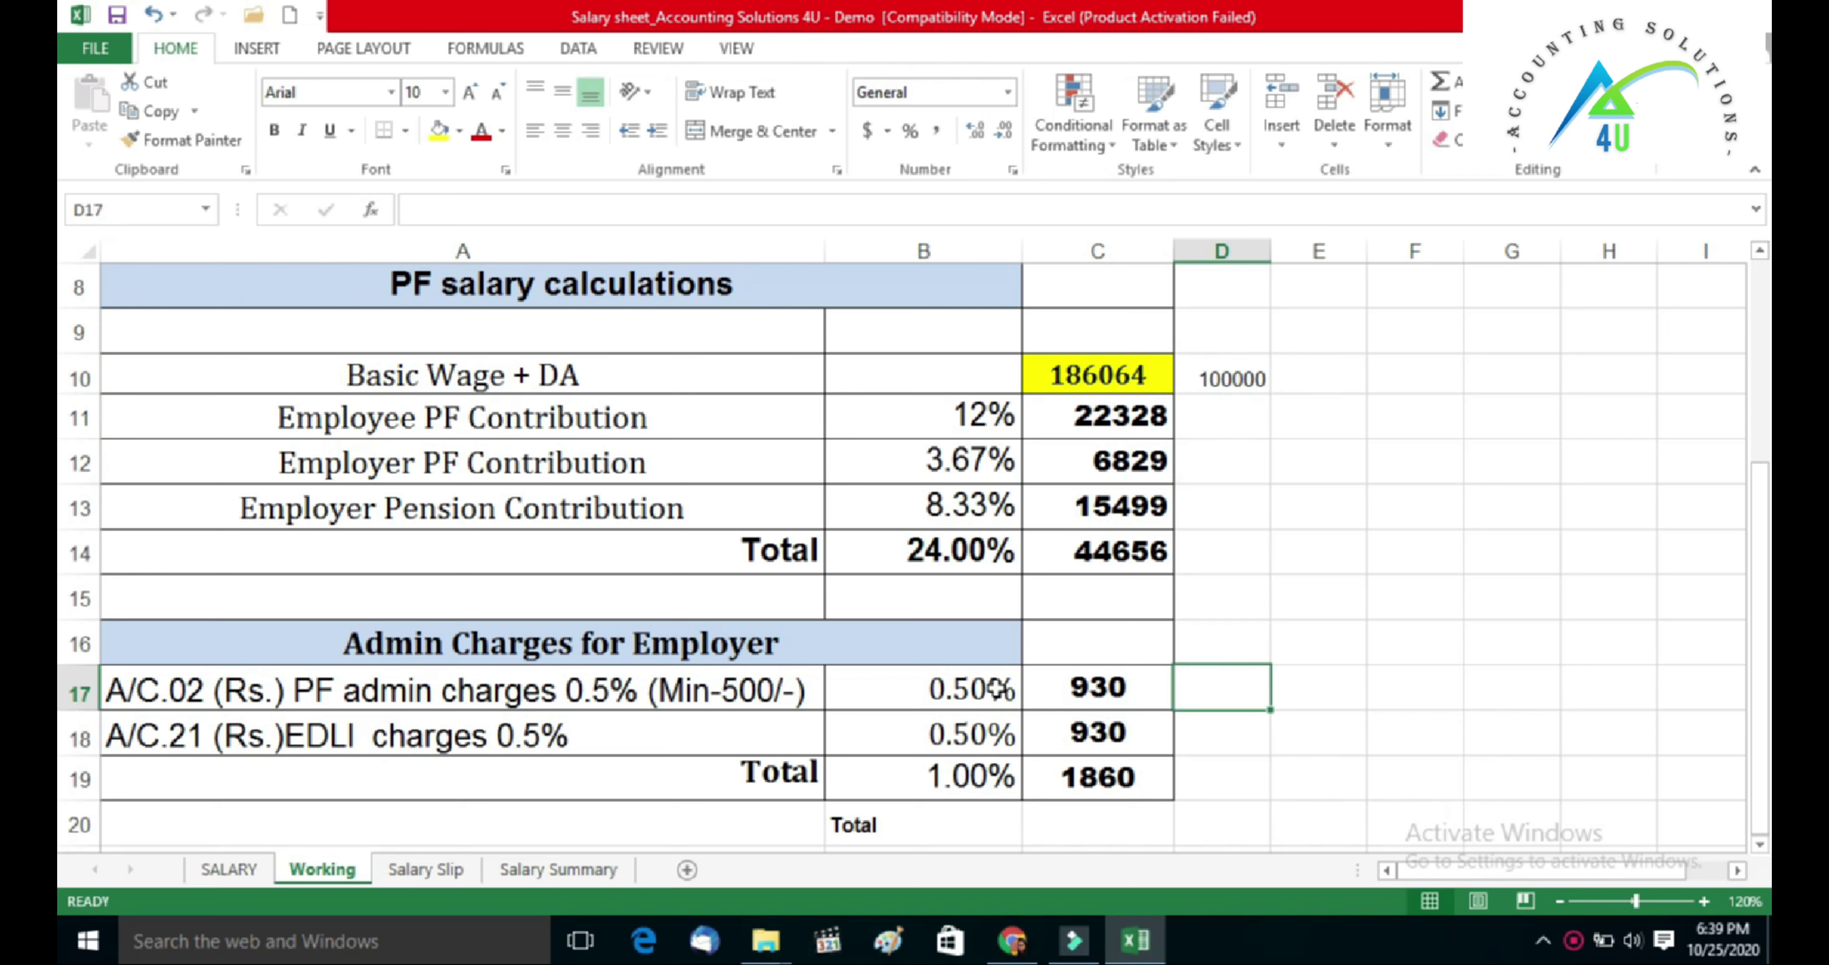
pyautogui.write('=')
pyautogui.click(1226, 377)
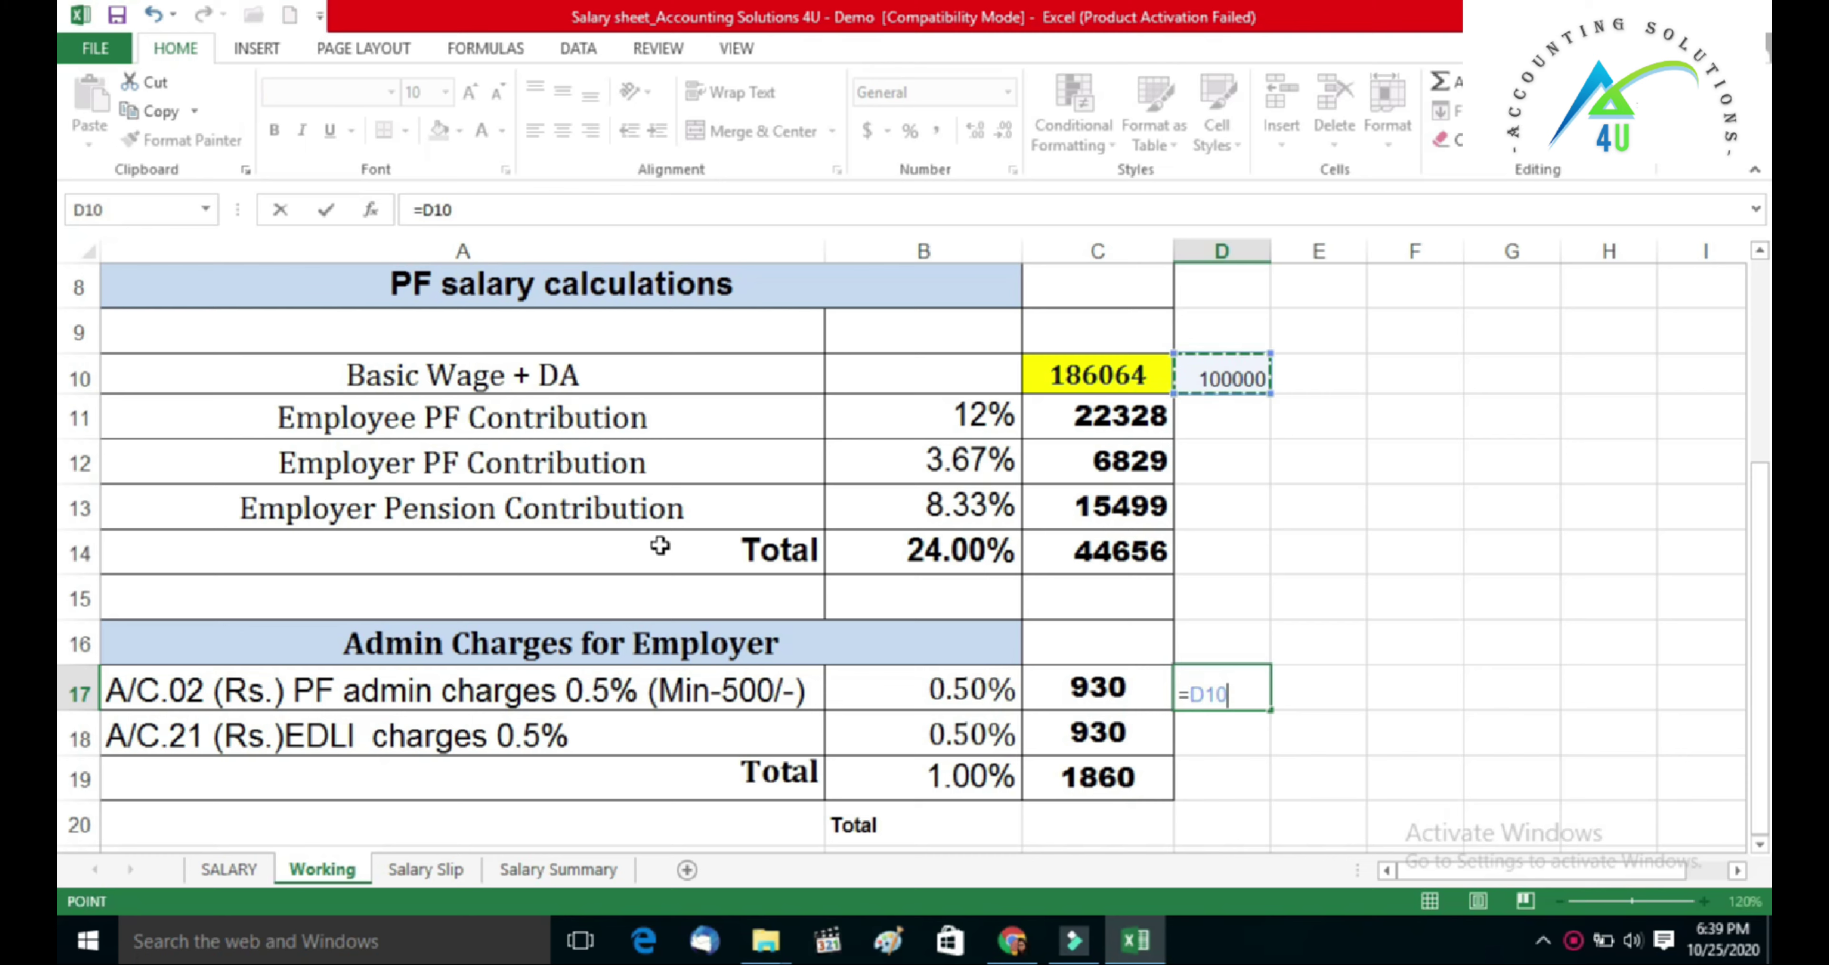
pyautogui.write('*')
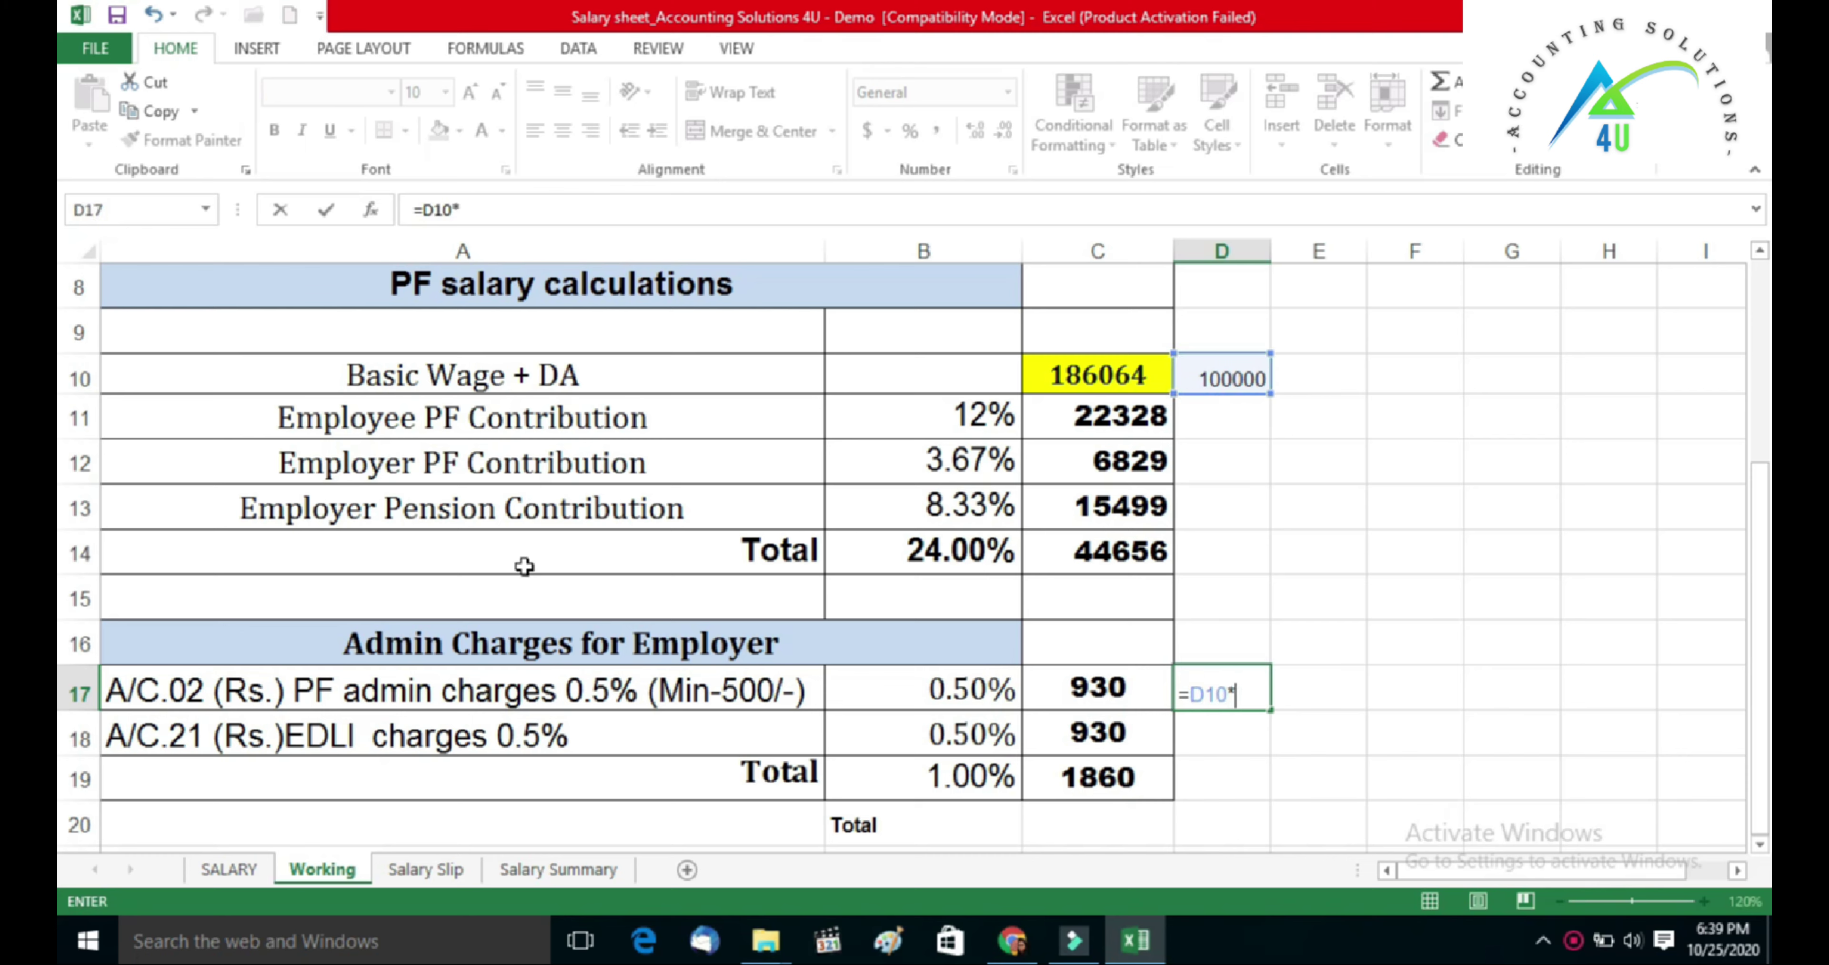
pyautogui.write('0.5%')
pyautogui.press('Return')
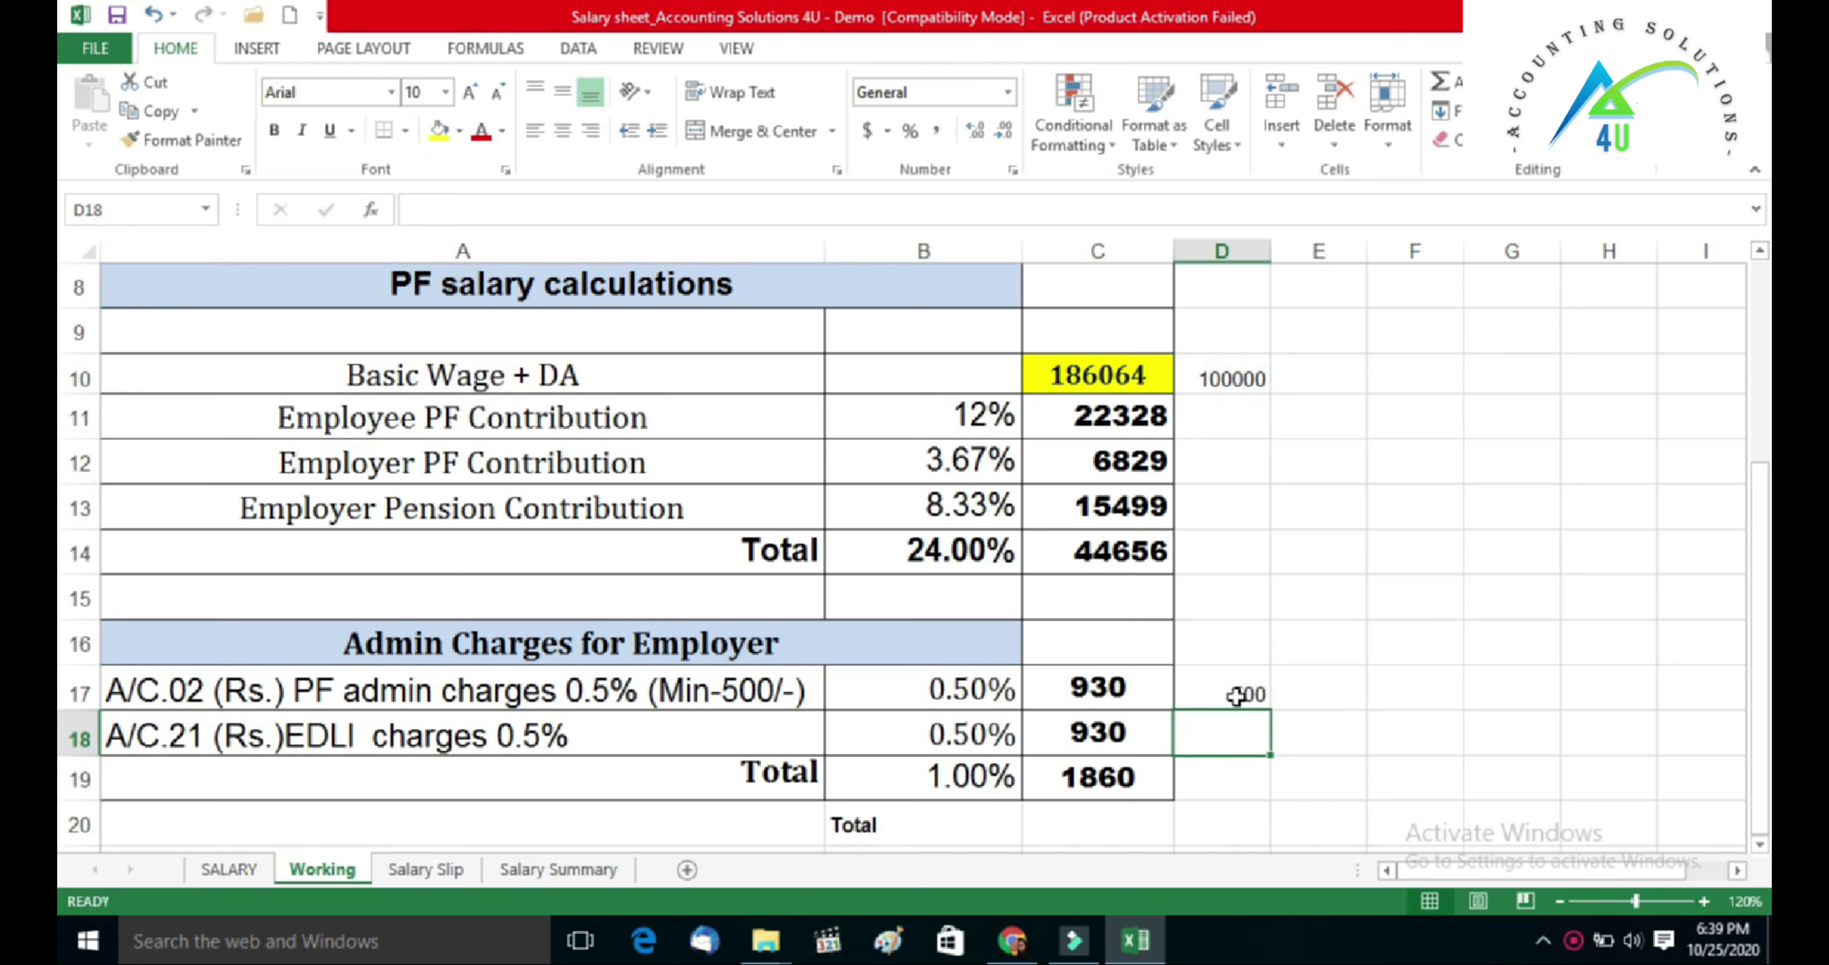
# - Change the sample basic wage in D10 to 90000 and check the admin charge in D17
pyautogui.doubleClick(1231, 379)
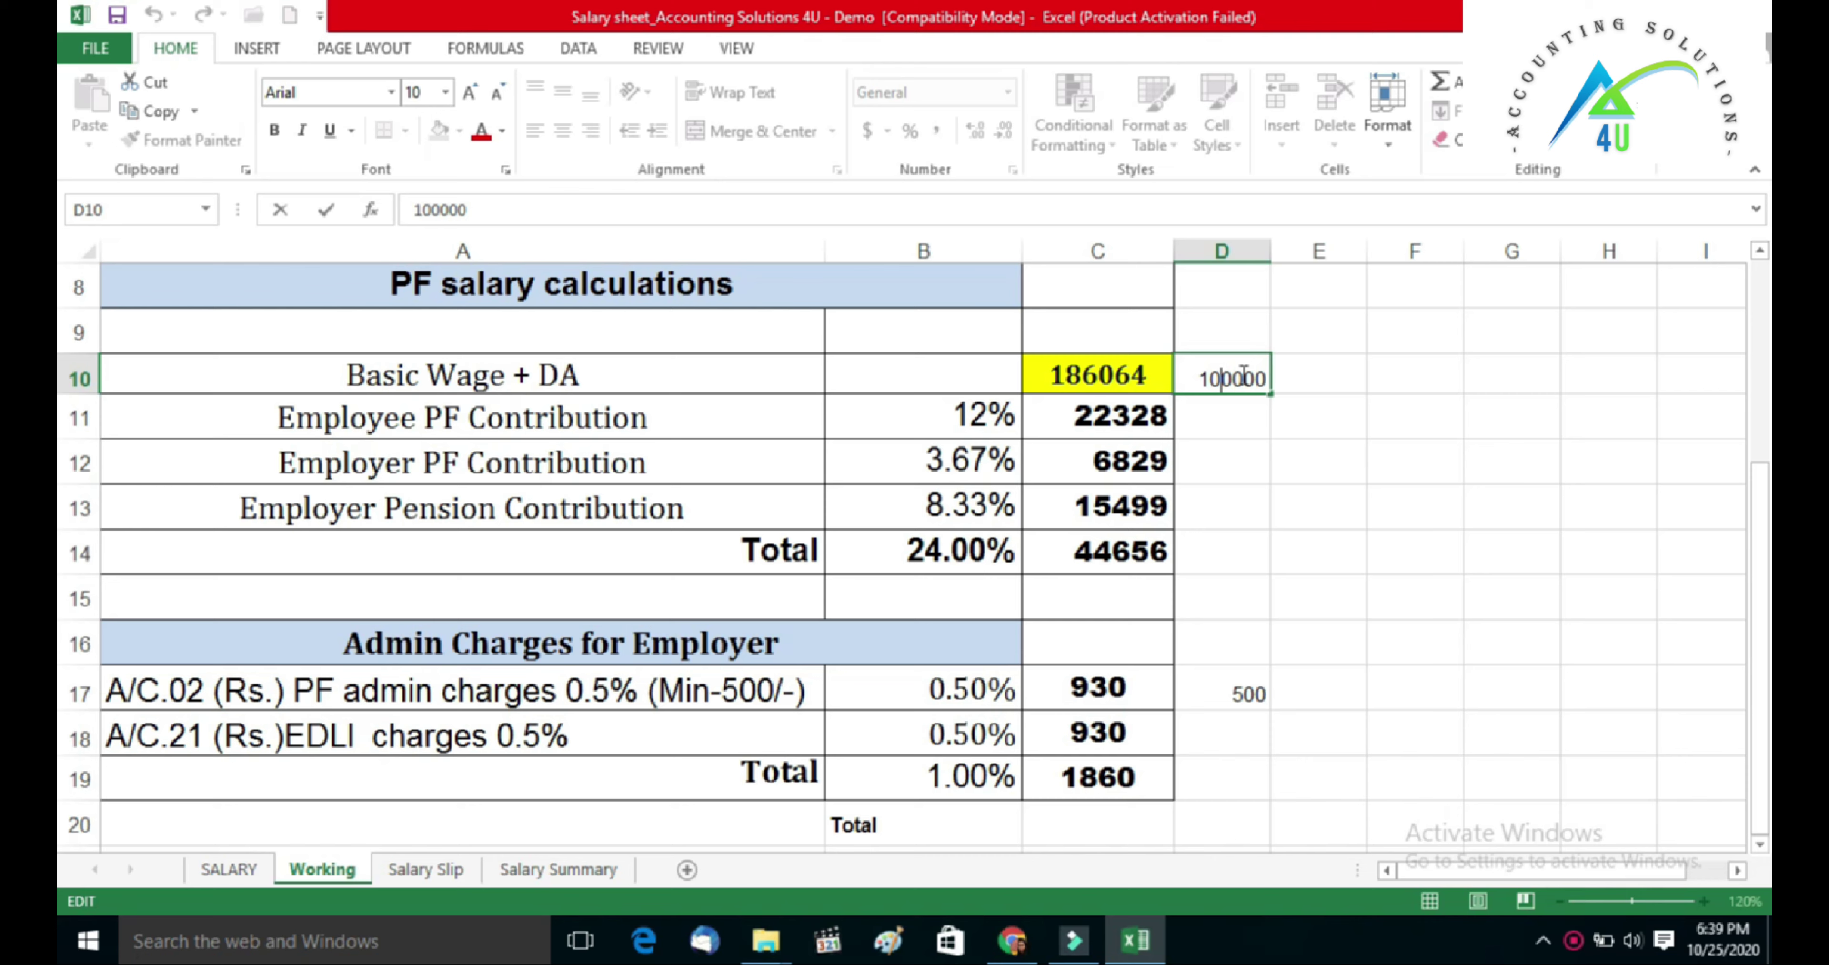
pyautogui.press('BackSpace')
pyautogui.write('9')
pyautogui.press('Return')
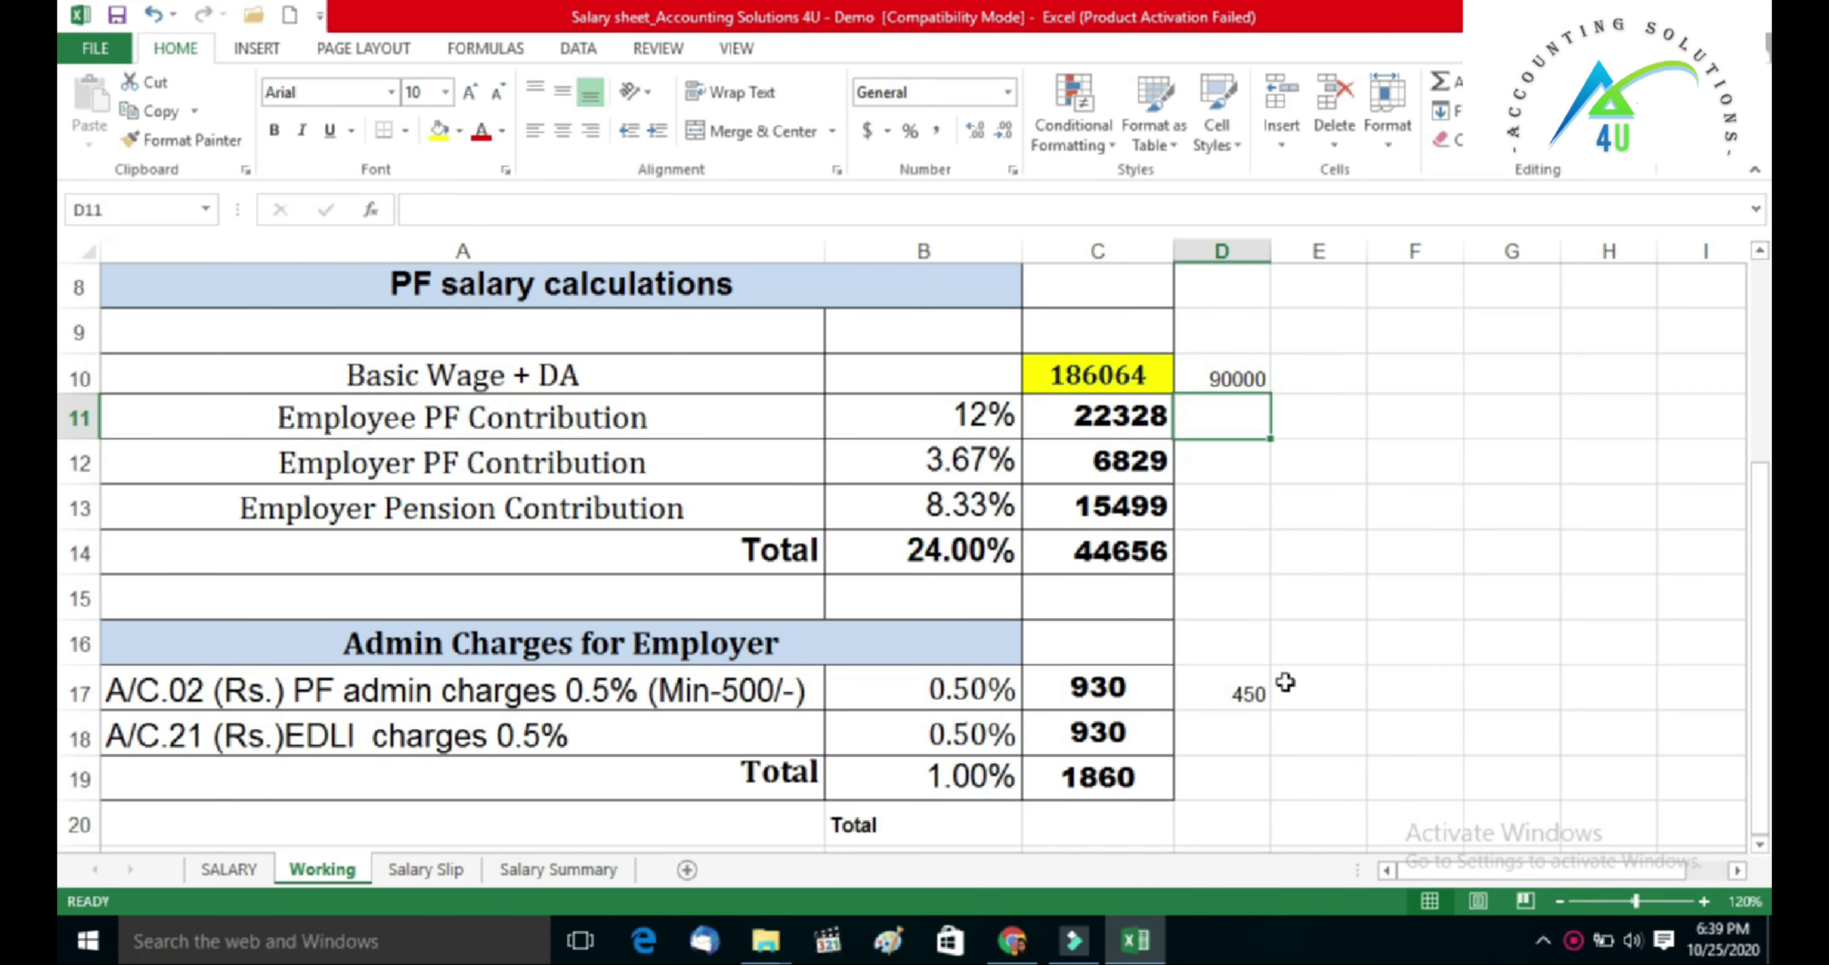
pyautogui.click(1230, 701)
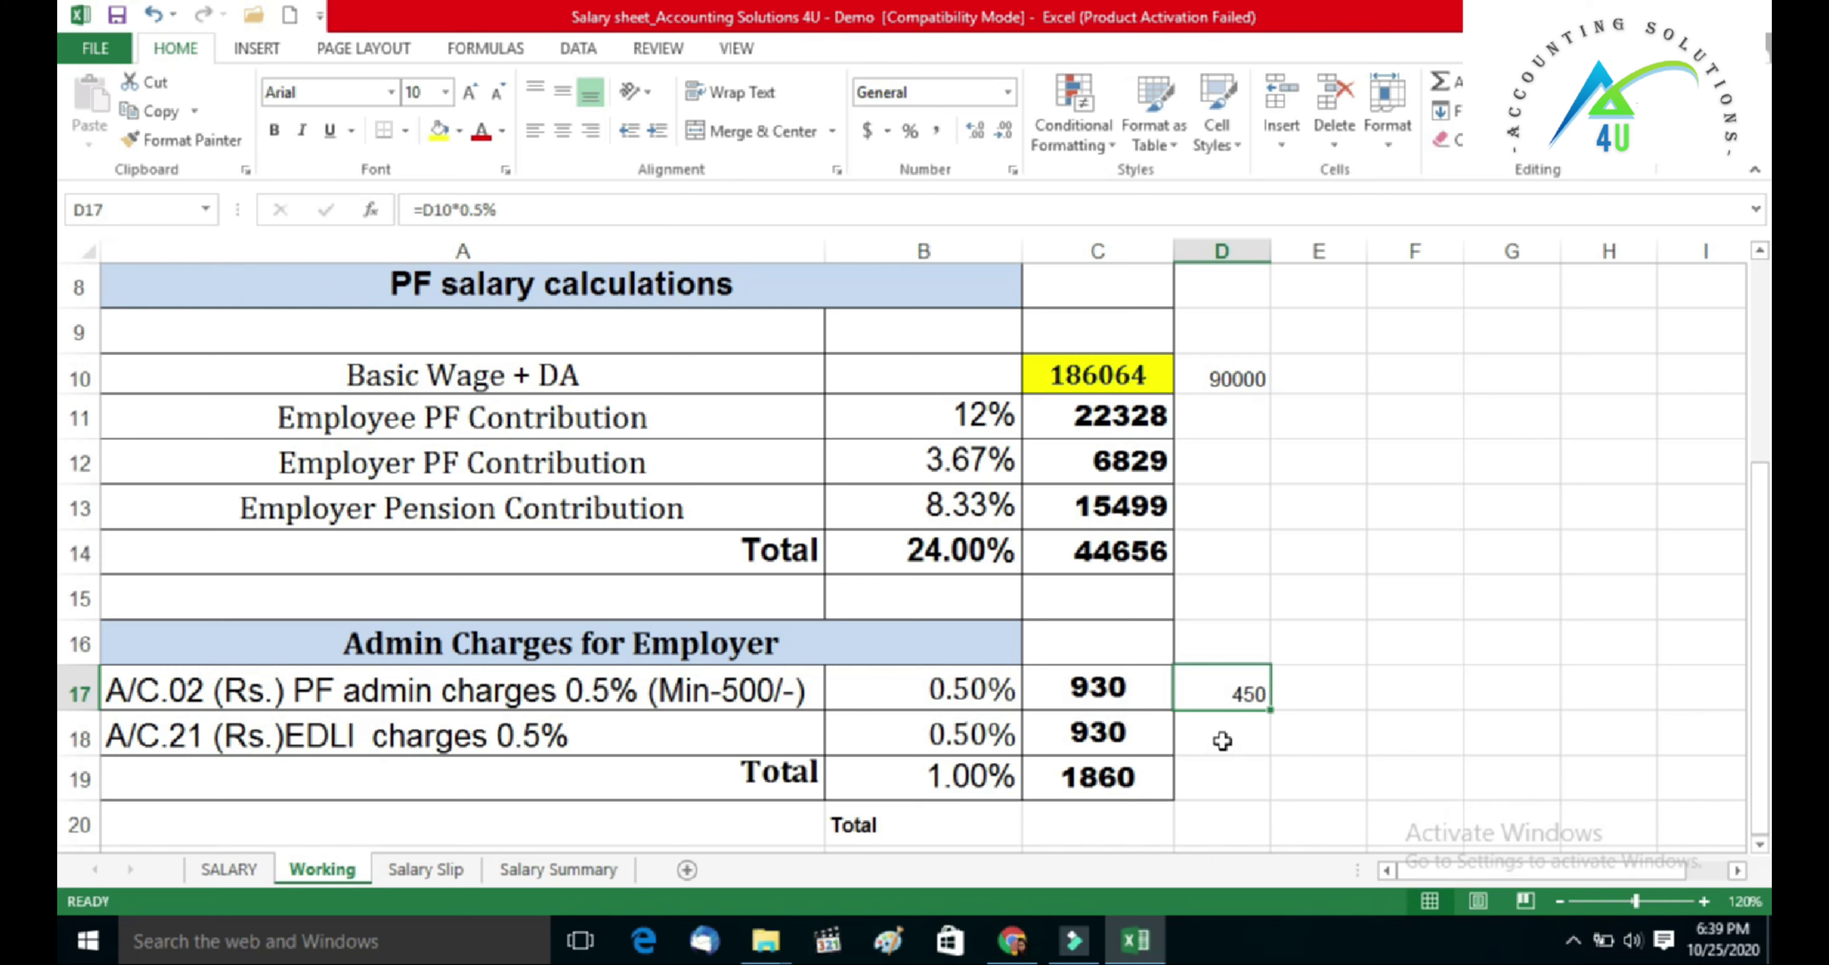
# - Calculate the sample A/C.21 EDLI charge in D18 with the formula =D10*B18
pyautogui.click(1221, 740)
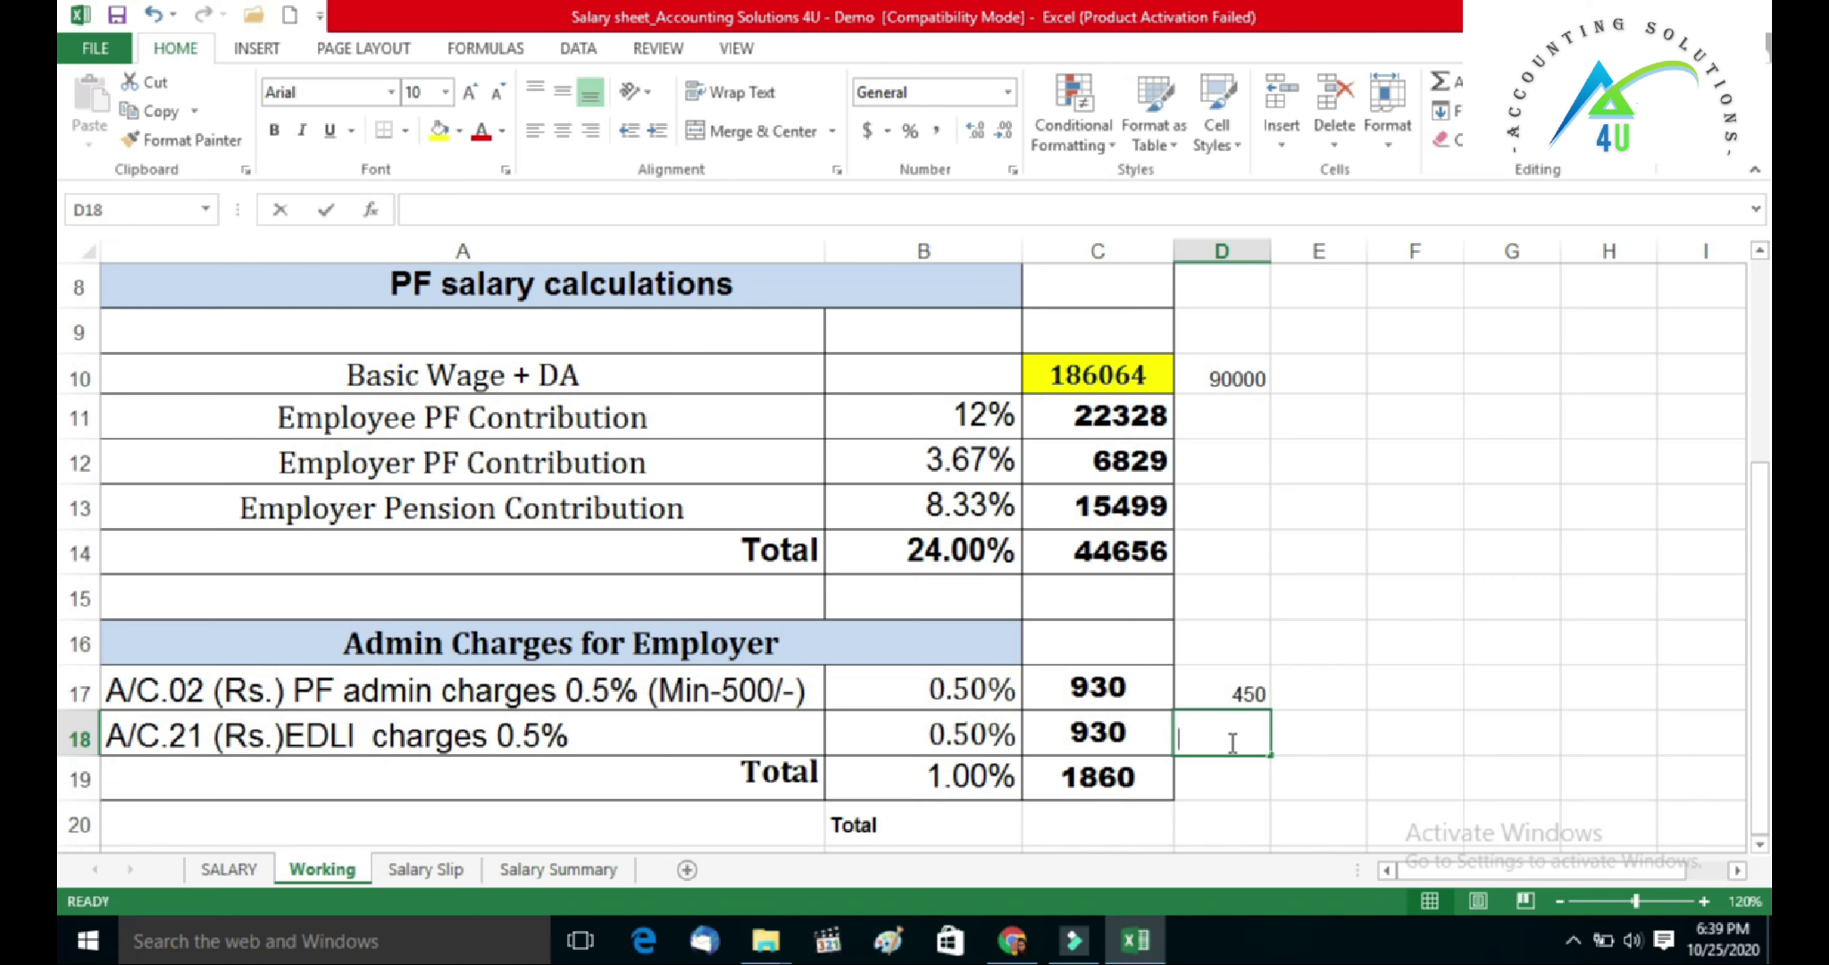
pyautogui.write('=')
pyautogui.click(1226, 377)
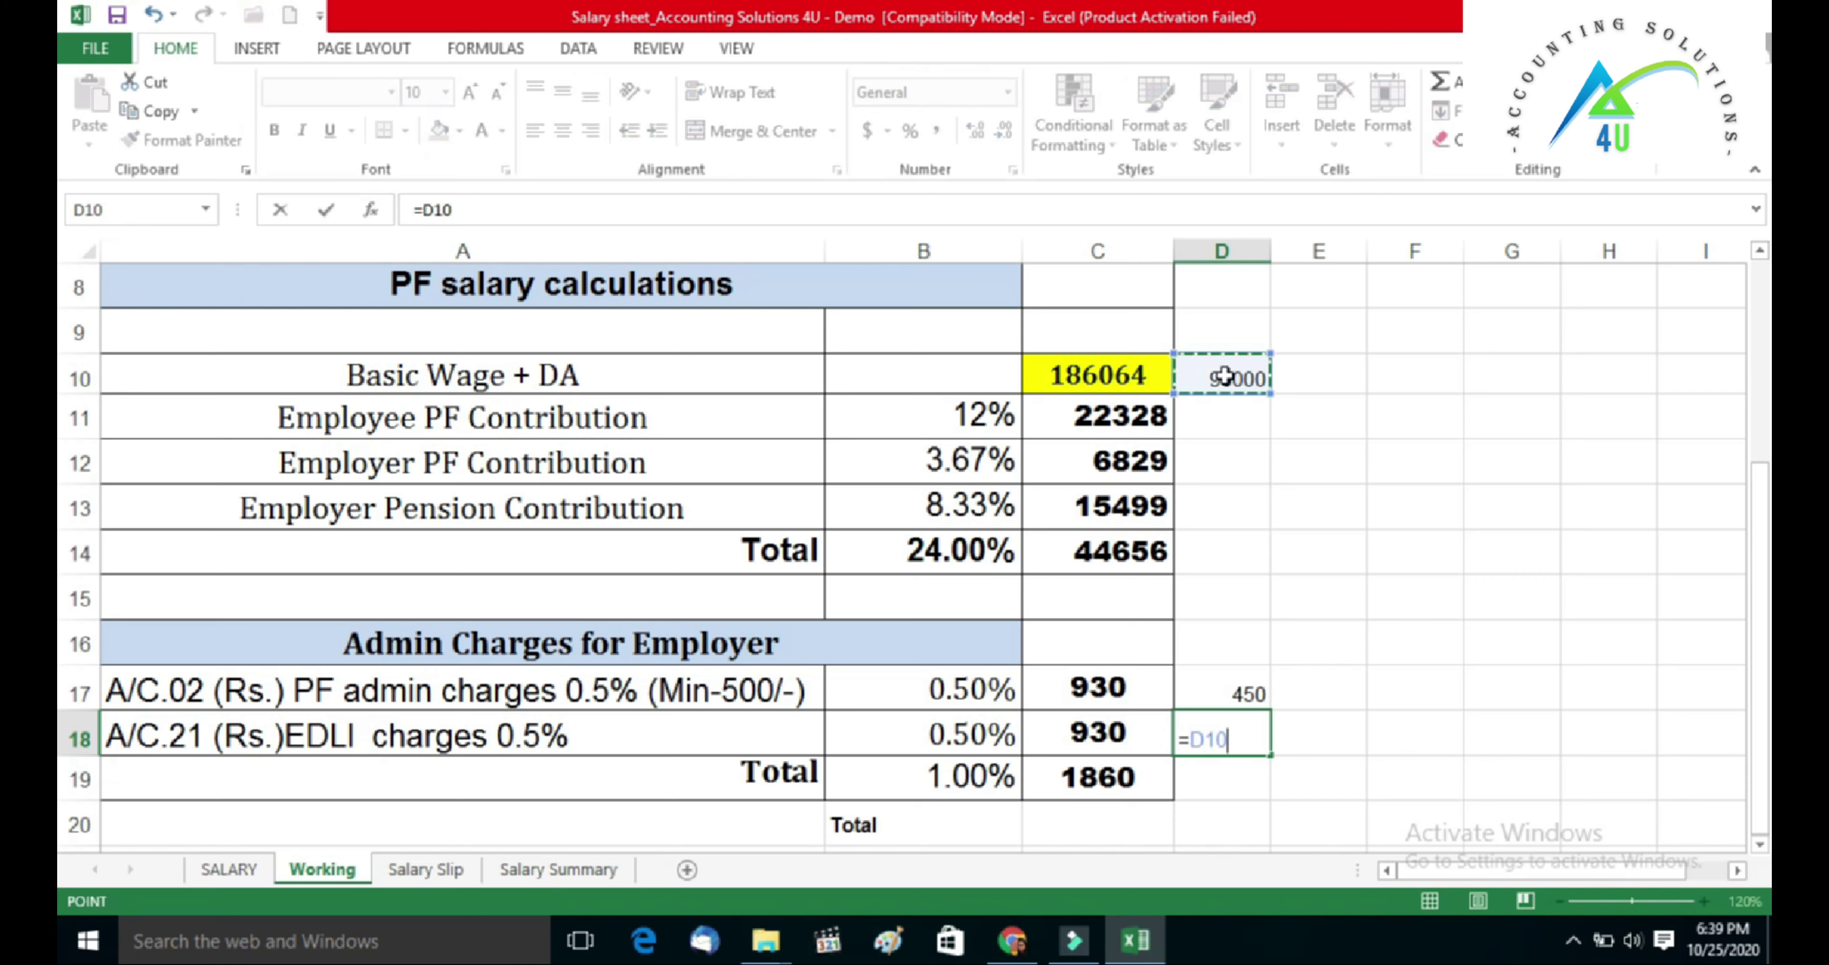
pyautogui.write('*')
pyautogui.click(932, 737)
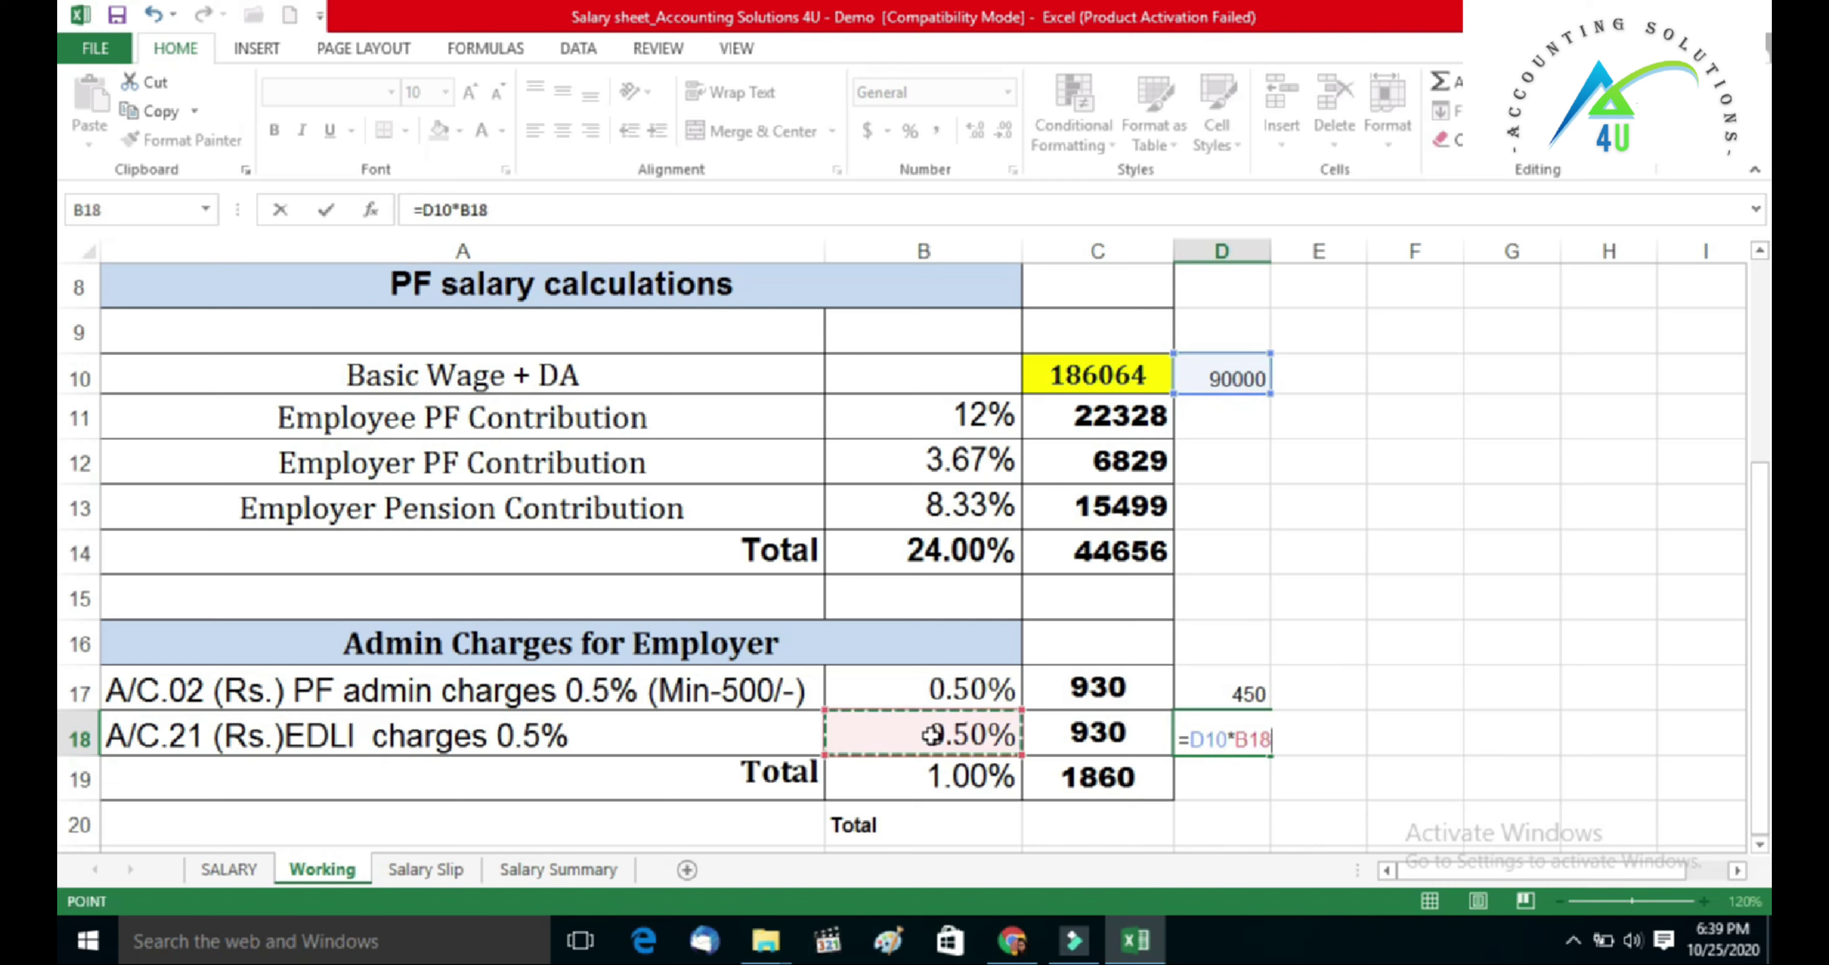
pyautogui.press('Return')
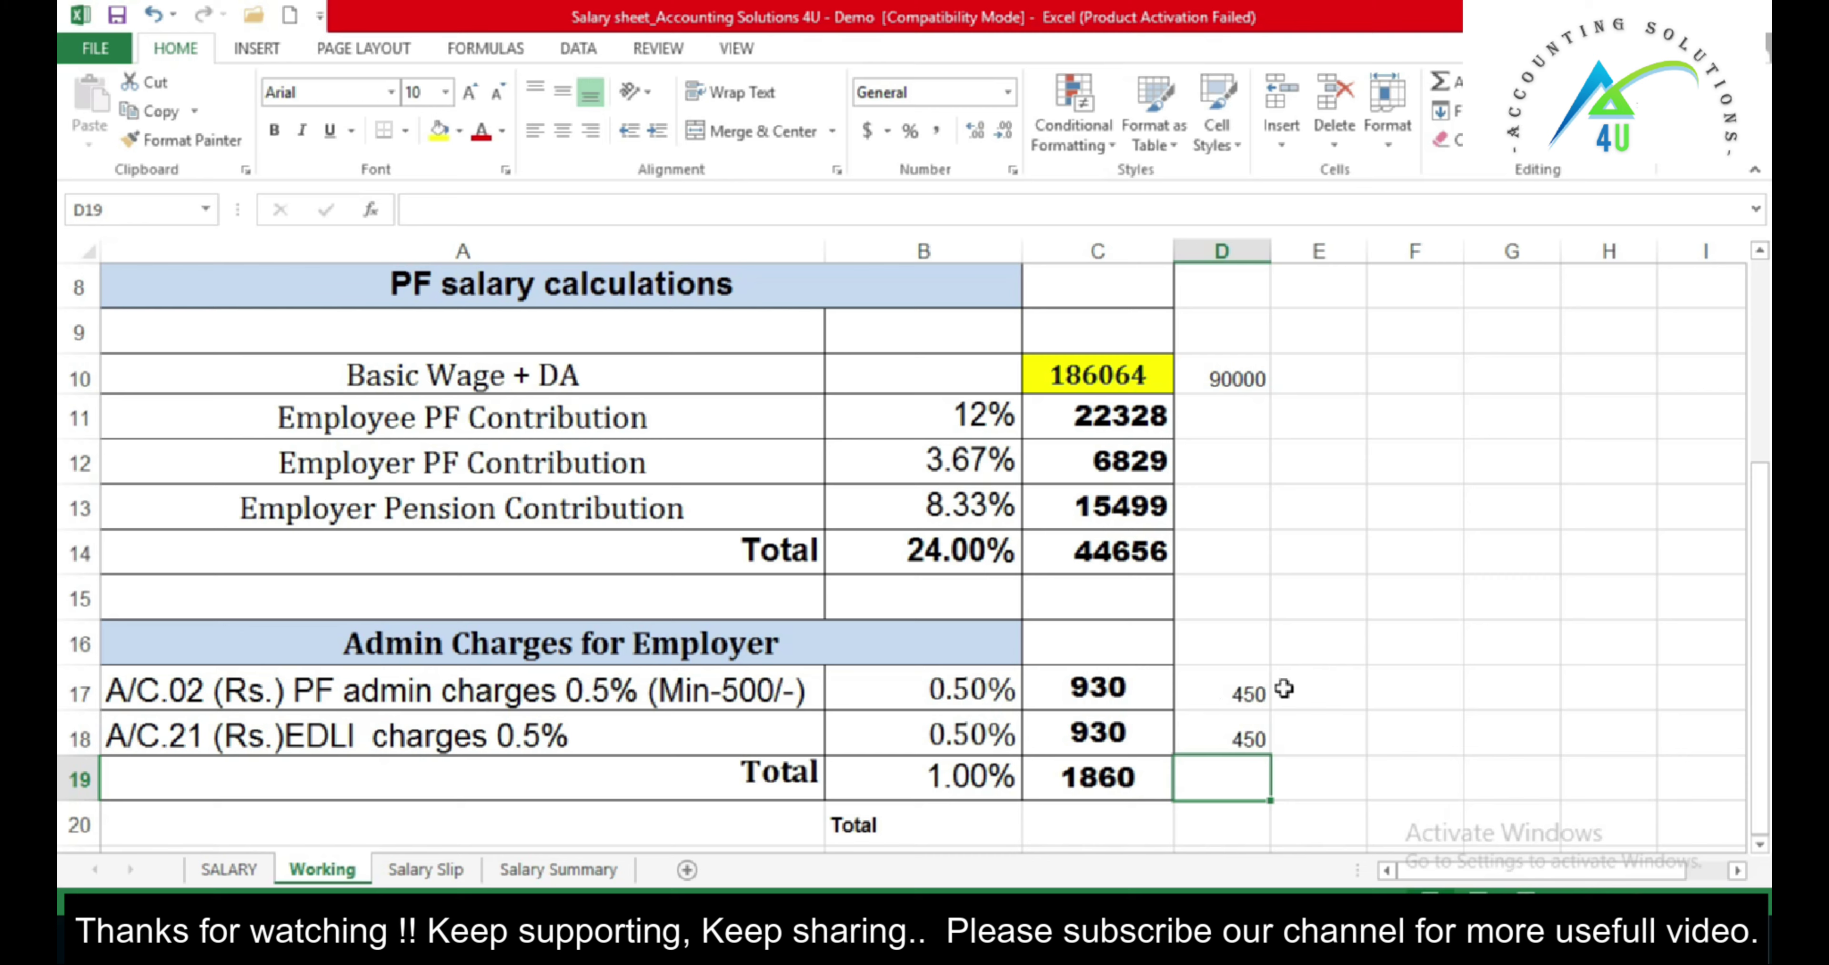
# - Replace the sample A/C.02 PF admin charge in D17 with the minimum amount of 500
pyautogui.click(1260, 692)
pyautogui.write('500')
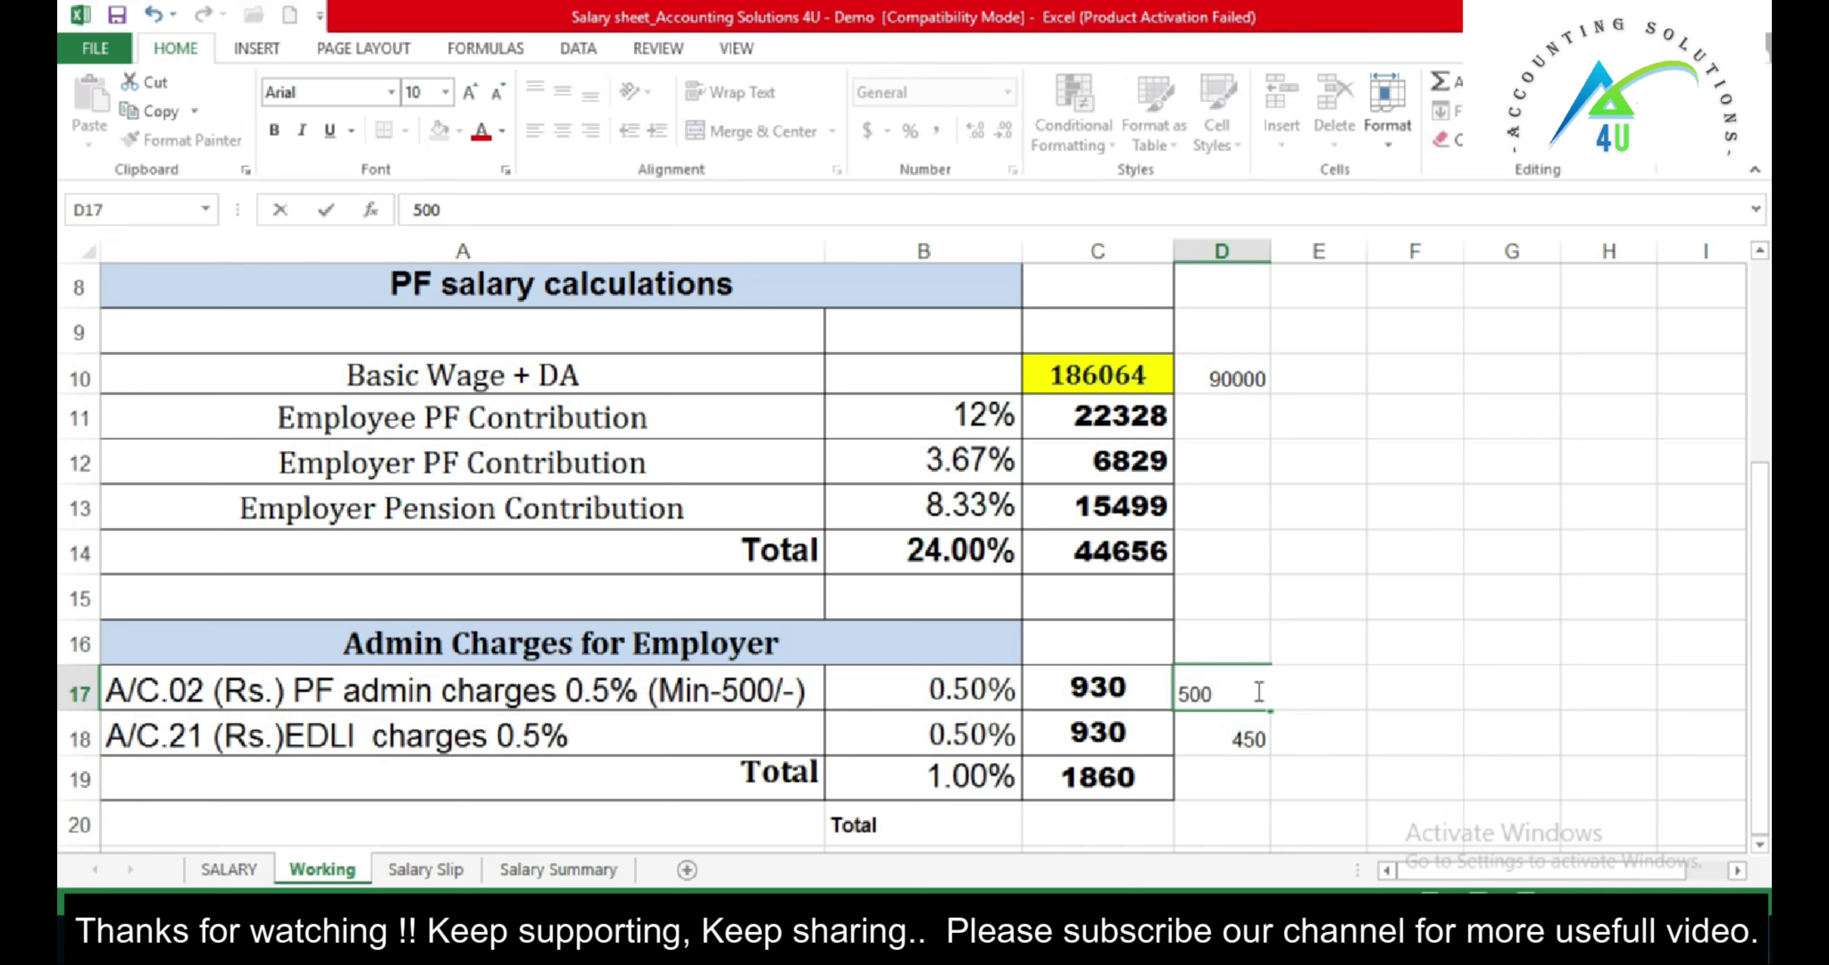
pyautogui.click(1268, 736)
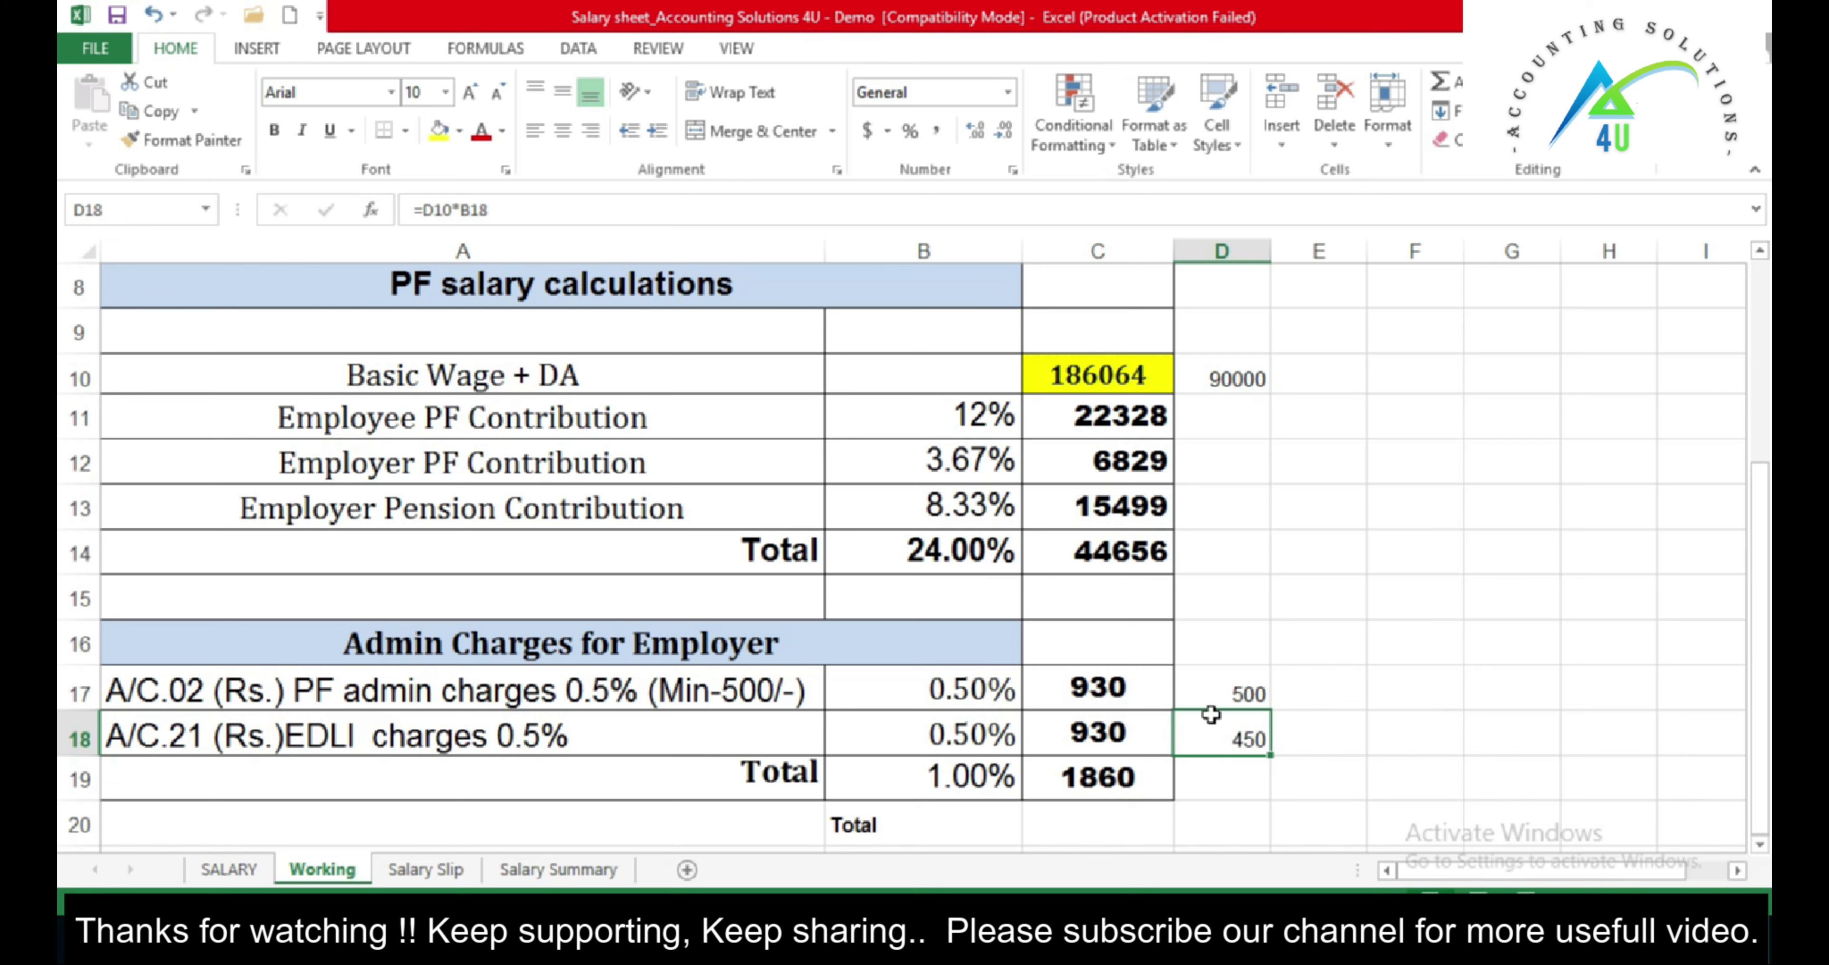
# - Add the two sample charges in the Total row at D19 with =D17+D18
pyautogui.click(1224, 778)
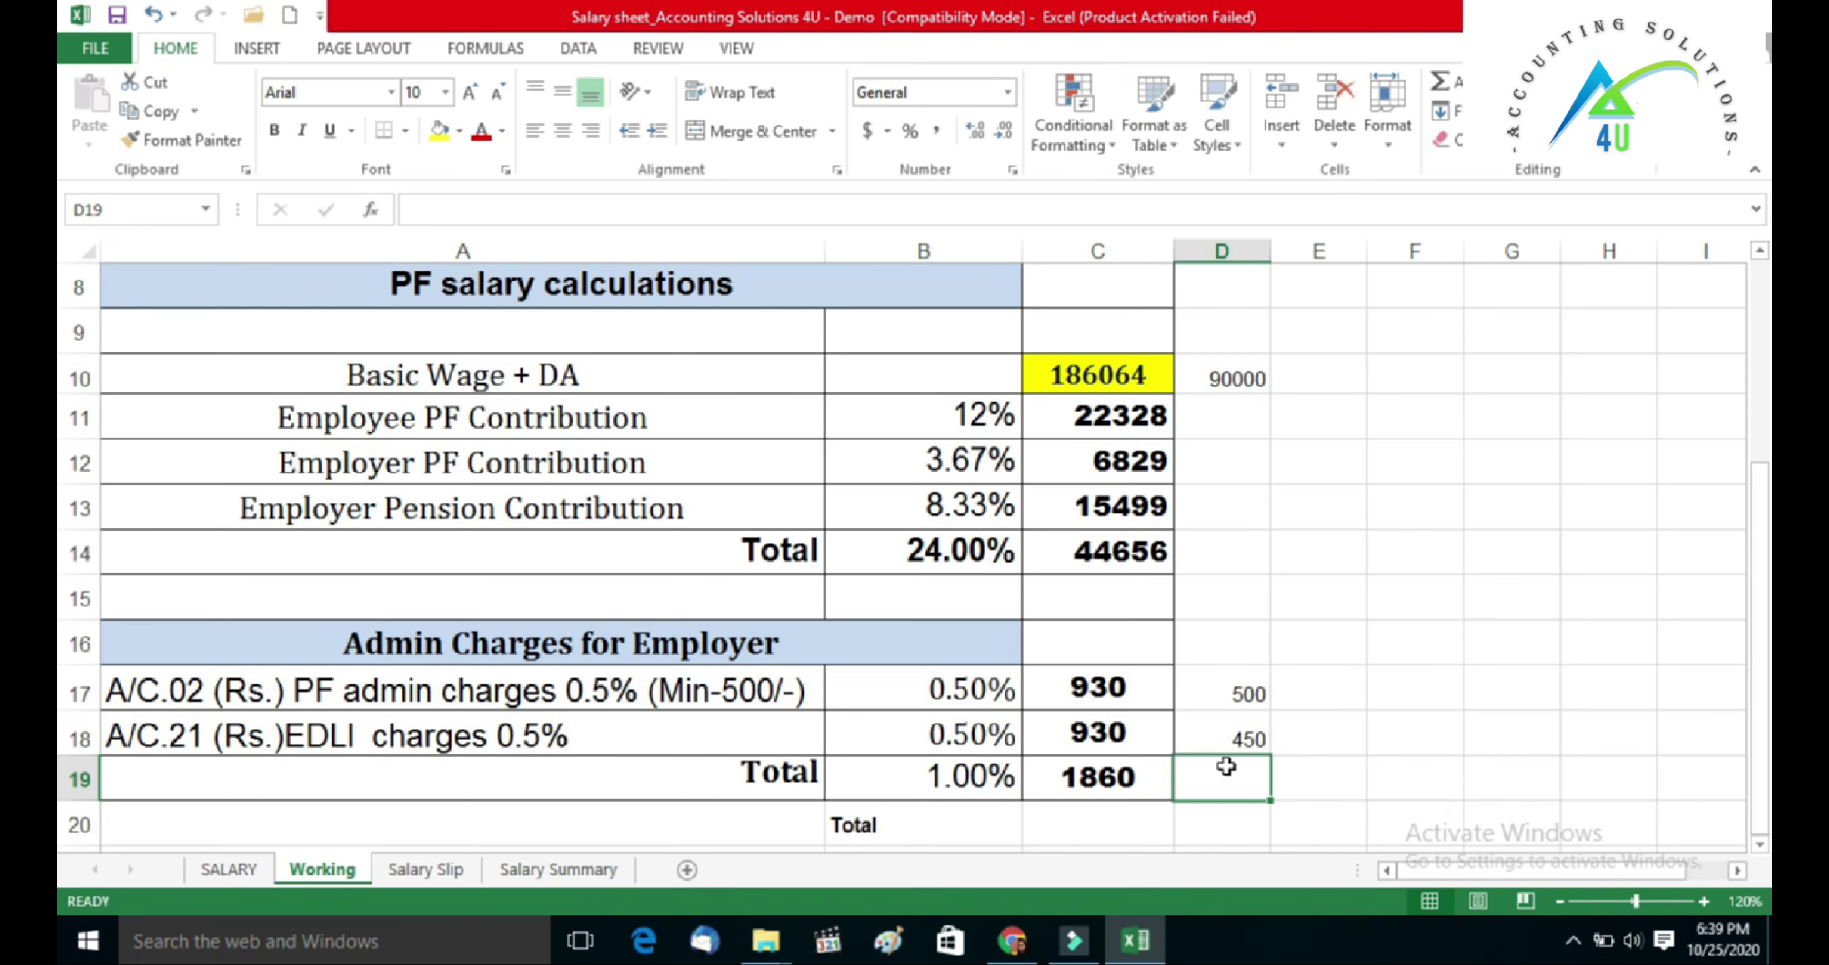
pyautogui.write('=')
pyautogui.click(1215, 693)
pyautogui.write('+')
pyautogui.click(1214, 731)
pyautogui.press('Return')
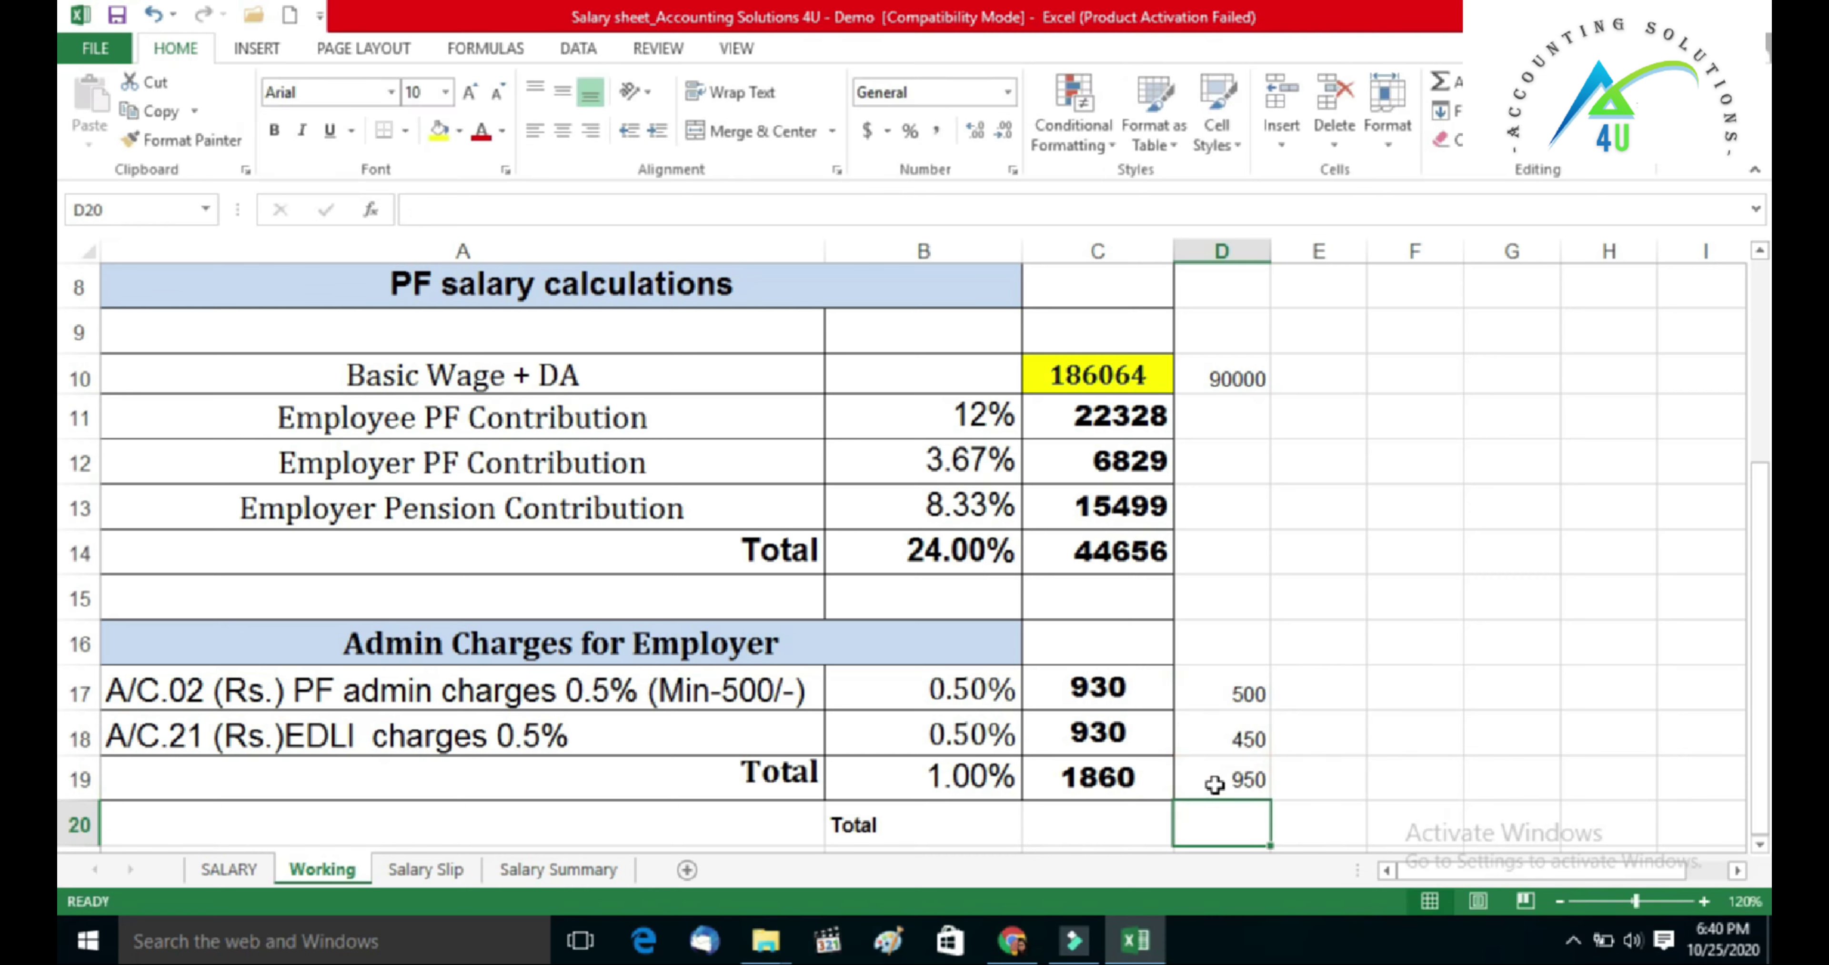